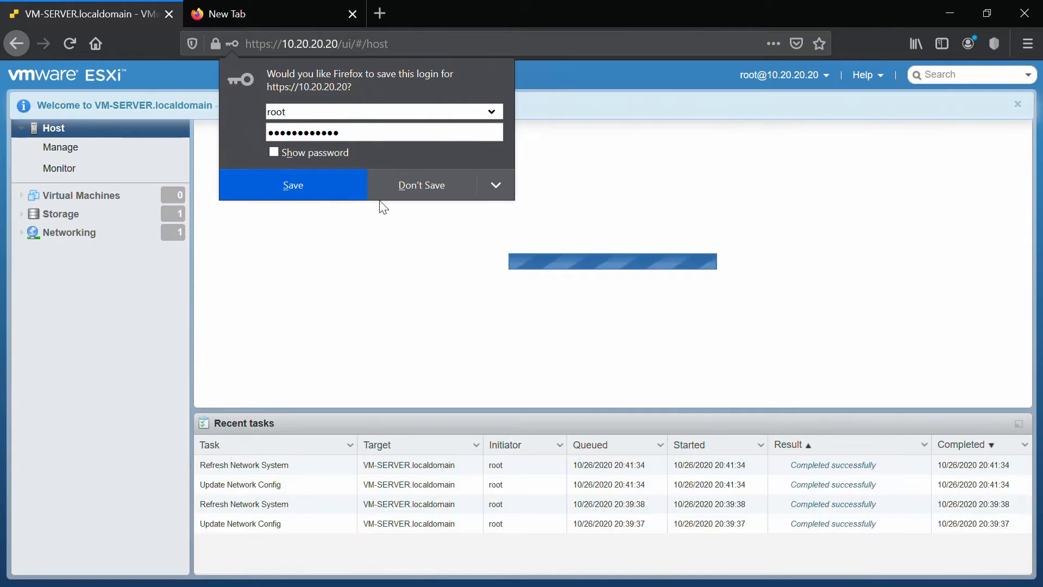
Step: Decline saving the login in the browser and examine the host's version, hardware, networking and system information
{"action": "left_click", "coordinate": [400, 184]}
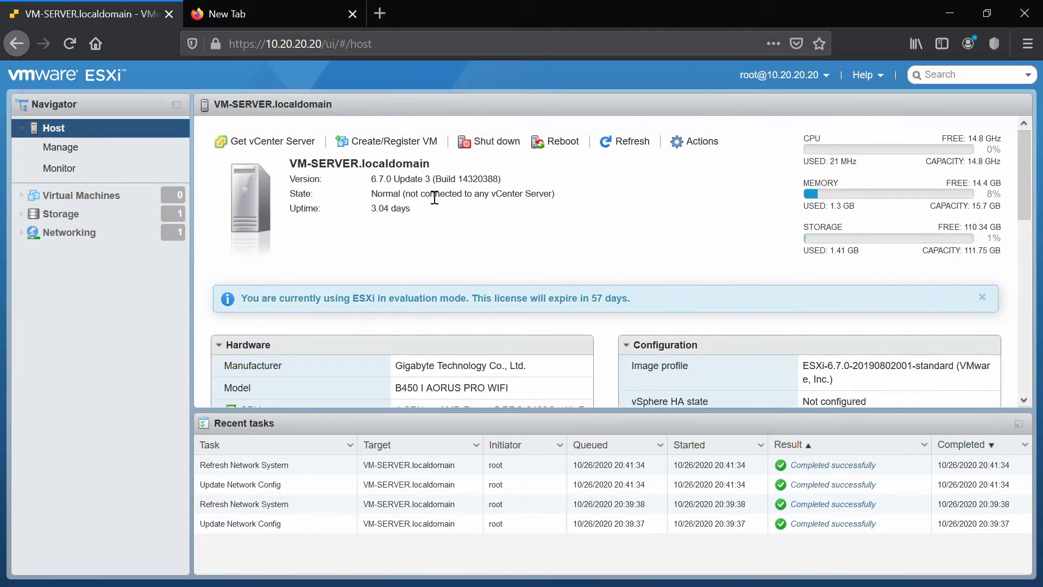
{"action": "left_click_drag", "start_coordinate": [415, 178], "coordinate": [457, 188]}
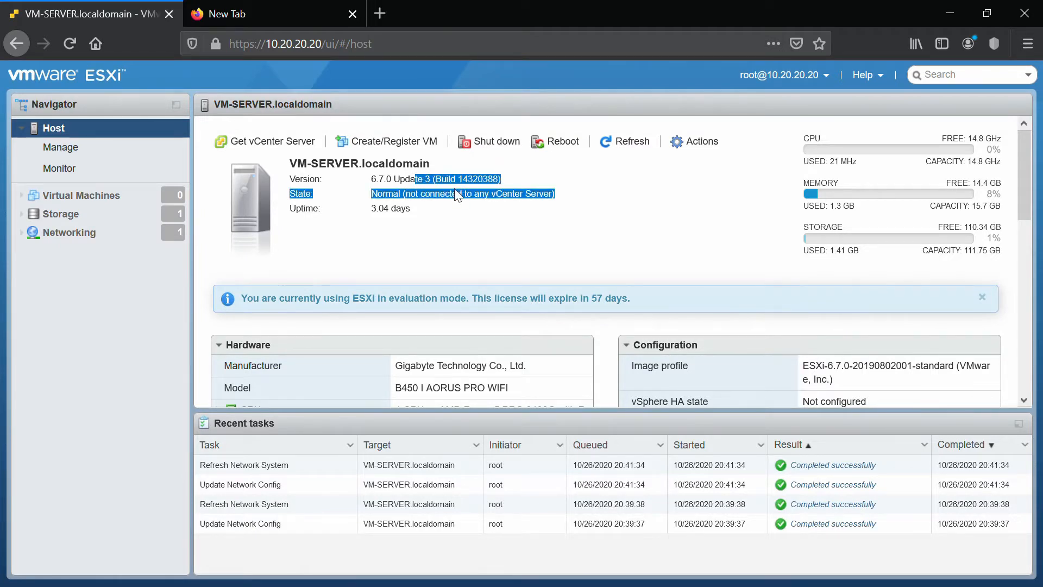
{"action": "left_click", "coordinate": [437, 212]}
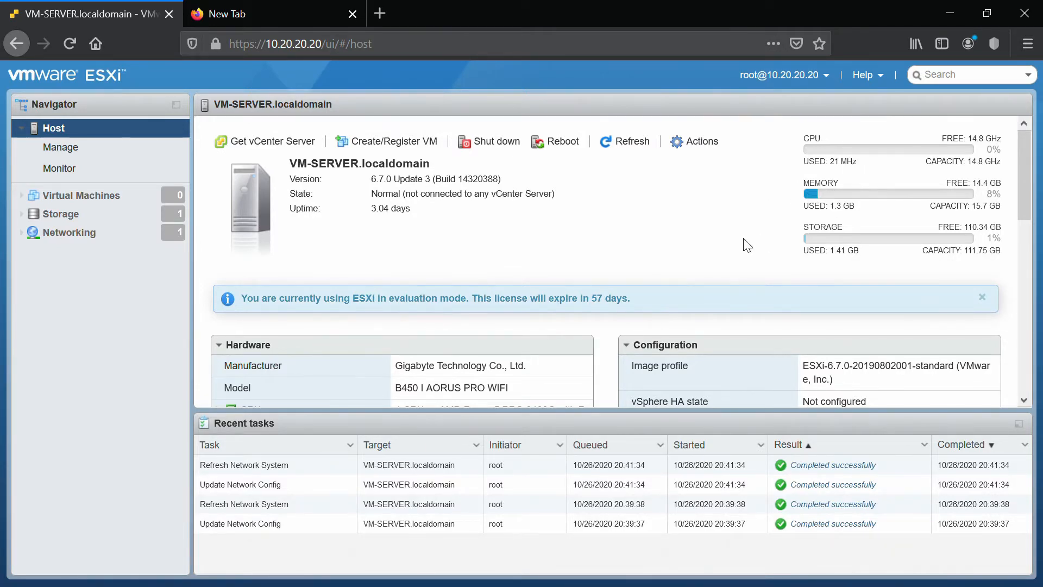
{"action": "scroll", "coordinate": [746, 244], "scroll_direction": "down", "scroll_amount": 5}
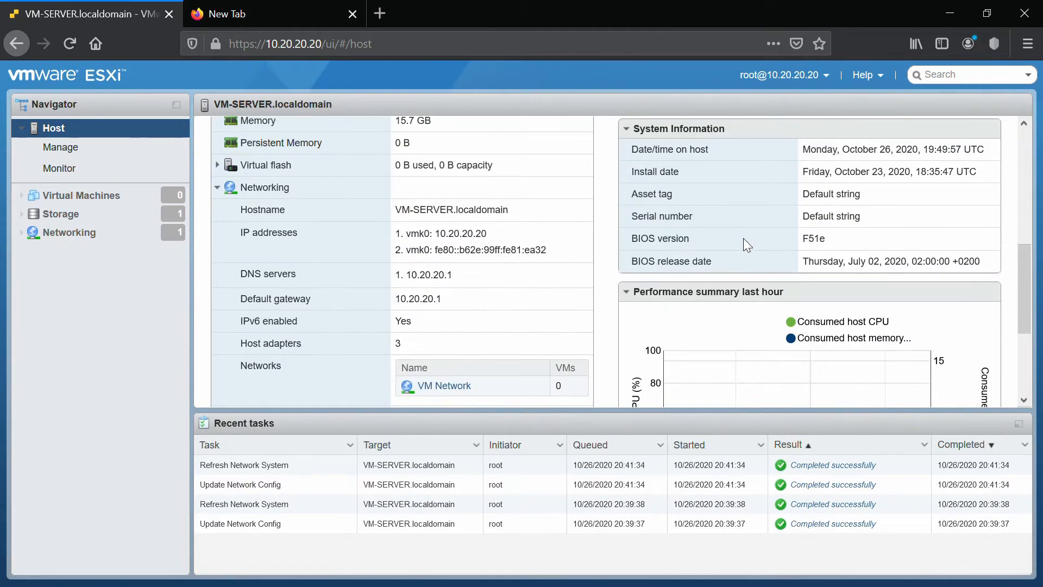
{"action": "scroll", "coordinate": [743, 238], "scroll_direction": "up", "scroll_amount": 3}
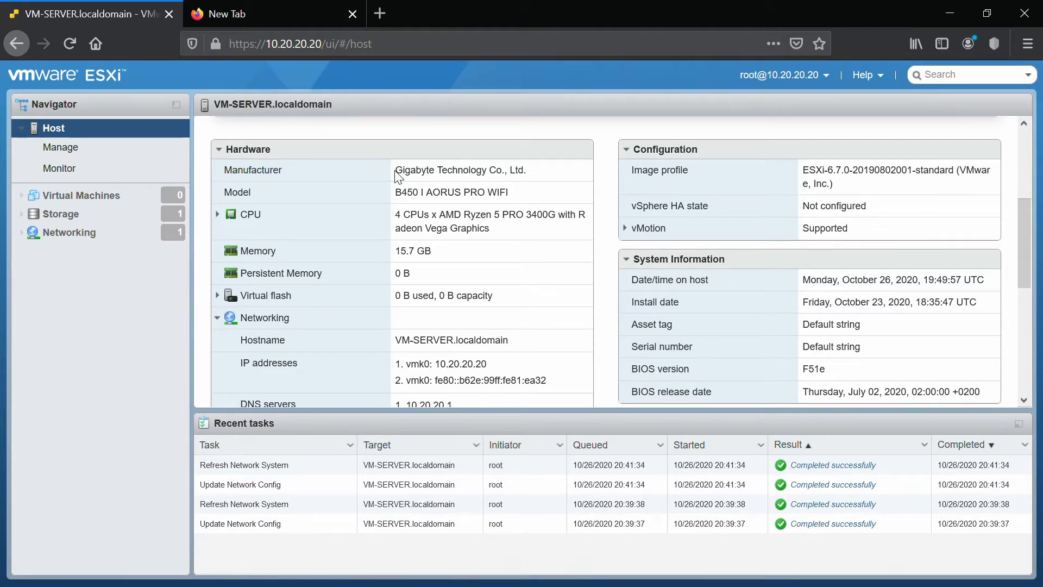
{"action": "scroll", "coordinate": [399, 175], "scroll_direction": "down", "scroll_amount": 5}
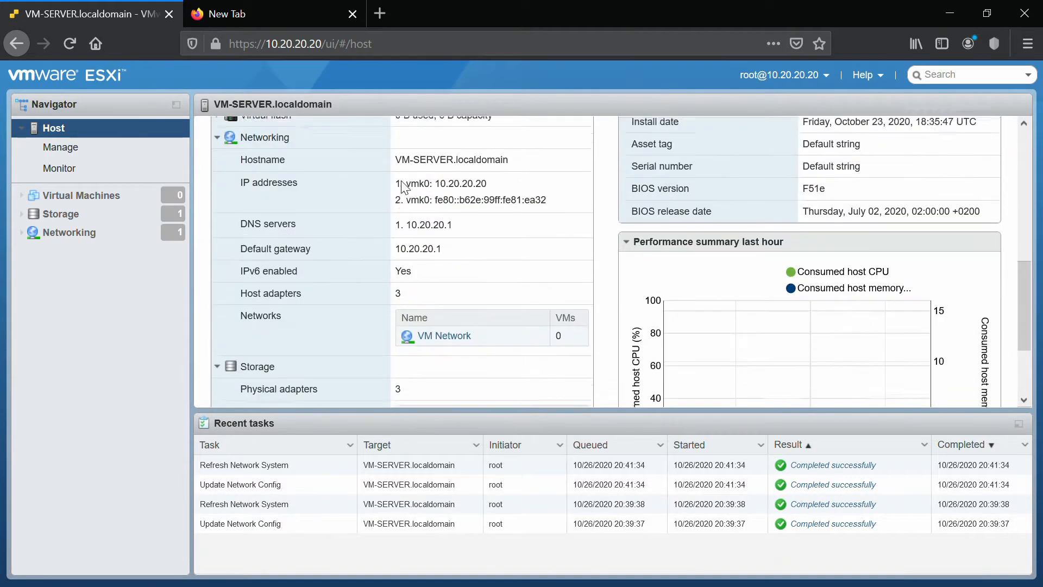
{"action": "scroll", "coordinate": [402, 181], "scroll_direction": "up", "scroll_amount": 5}
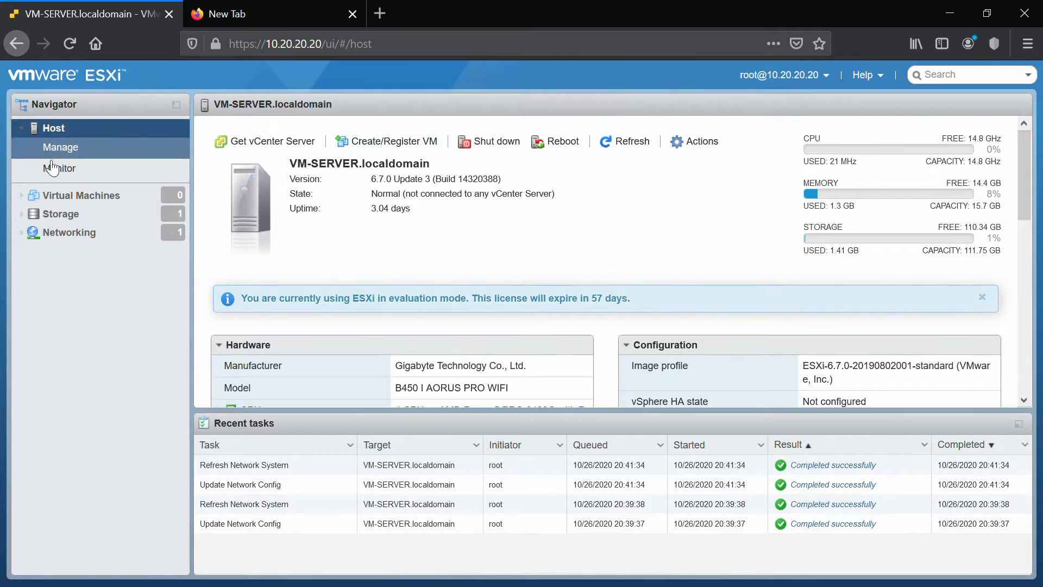
Step: Look through the host's virtual machines, storage and networking pages
{"action": "left_click", "coordinate": [81, 195]}
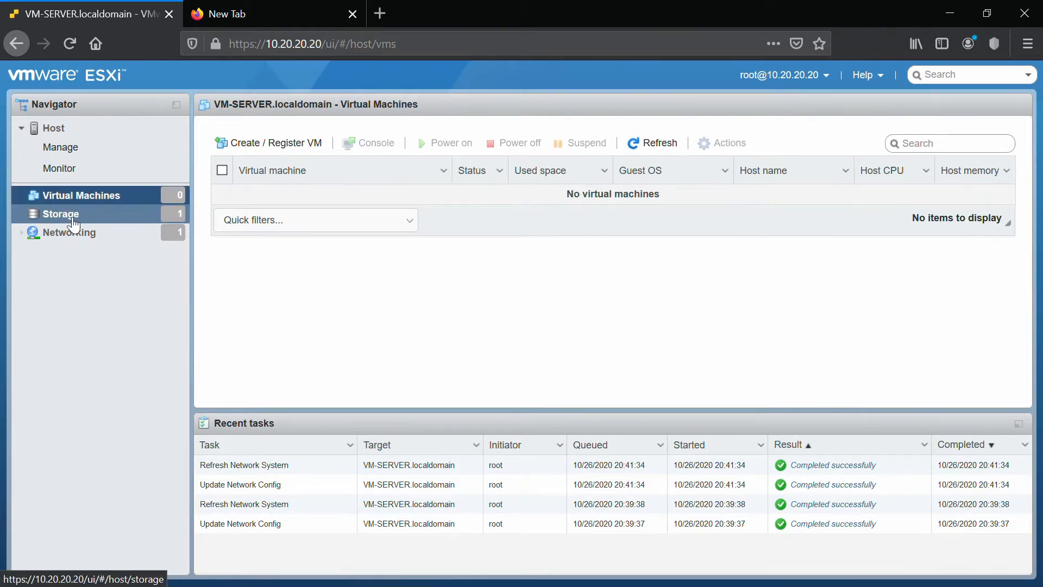
{"action": "left_click", "coordinate": [75, 224]}
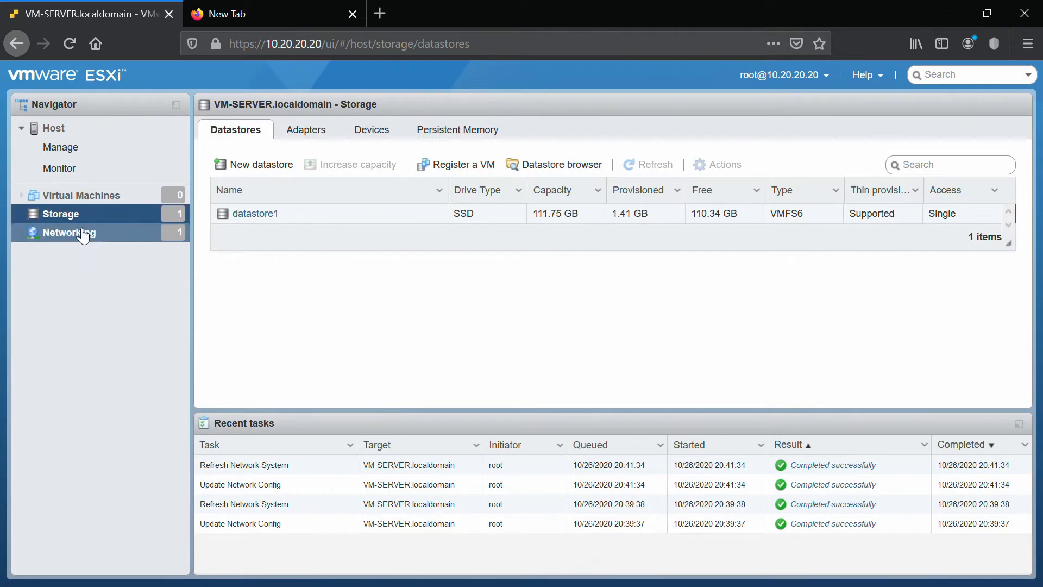
{"action": "left_click", "coordinate": [87, 238]}
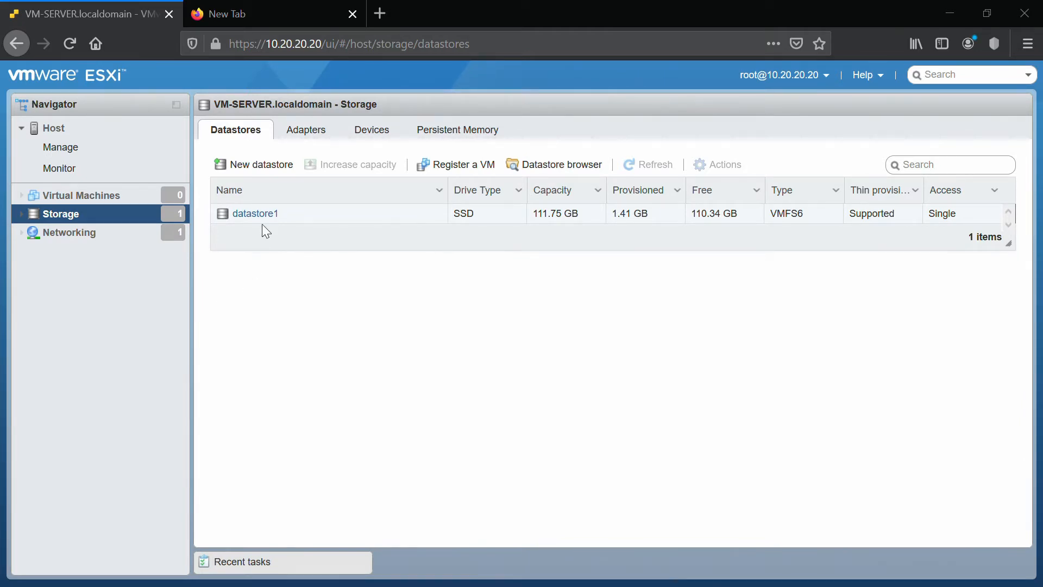
Step: Create a new VMFS datastore named SSD-store on the Samsung SSD, using the full disk with VMFS 6, and accept erasing the disk
{"action": "left_click", "coordinate": [263, 165]}
{"action": "left_click", "coordinate": [362, 227]}
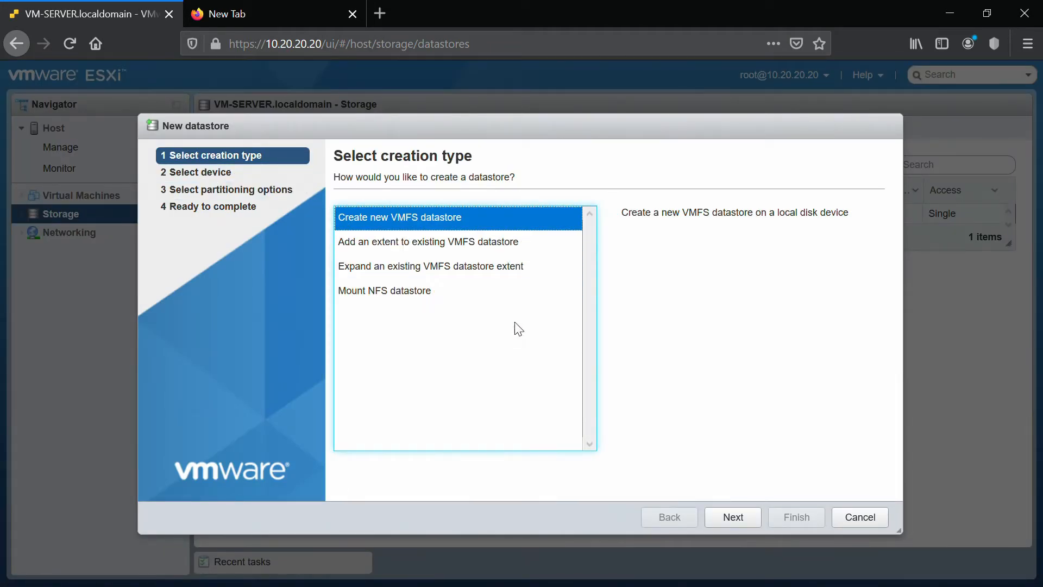
{"action": "left_click", "coordinate": [735, 518]}
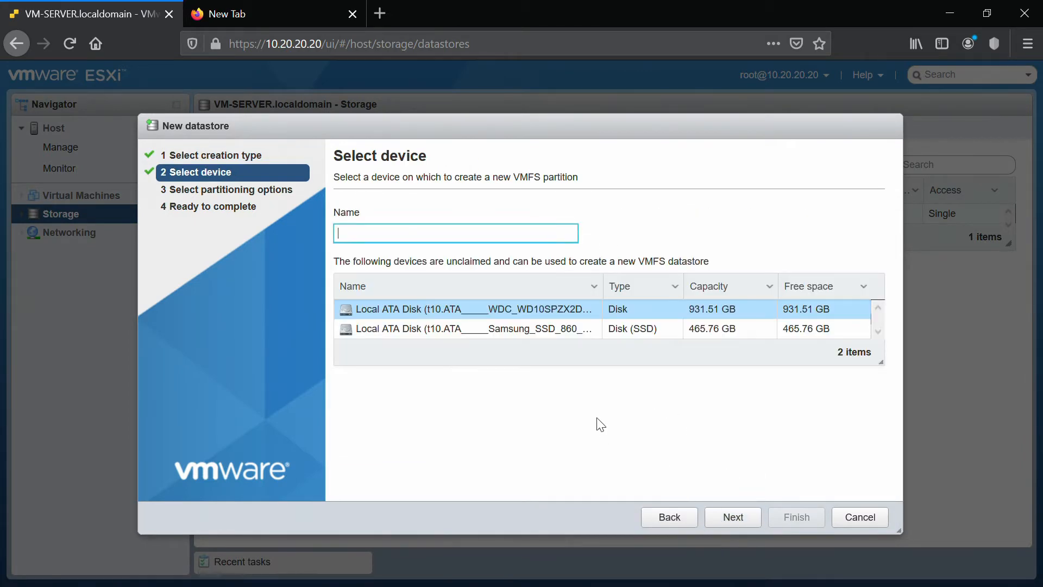
{"action": "left_click", "coordinate": [566, 333]}
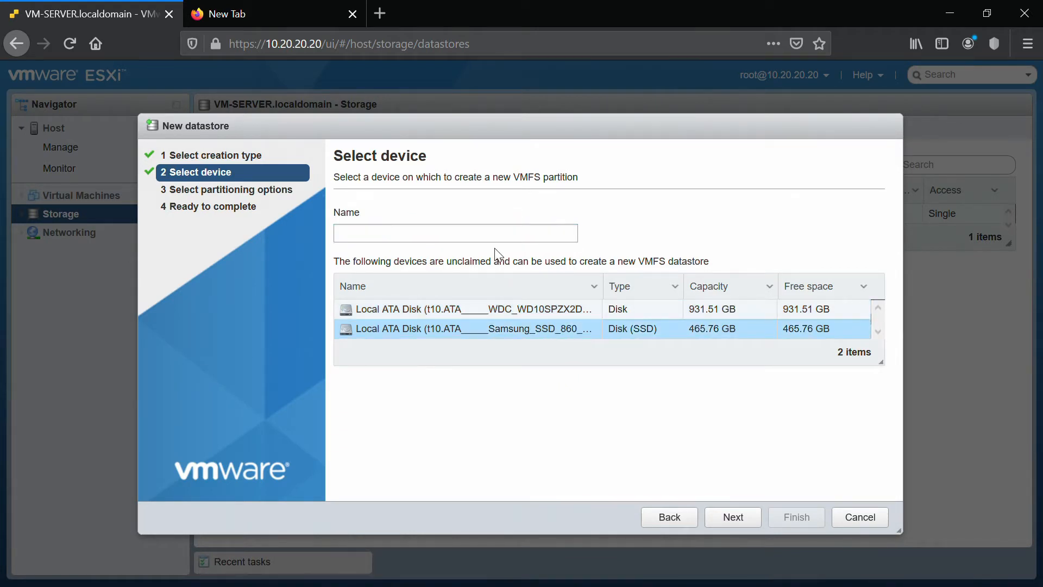
{"action": "left_click", "coordinate": [499, 233]}
{"action": "type", "text": "SS"}
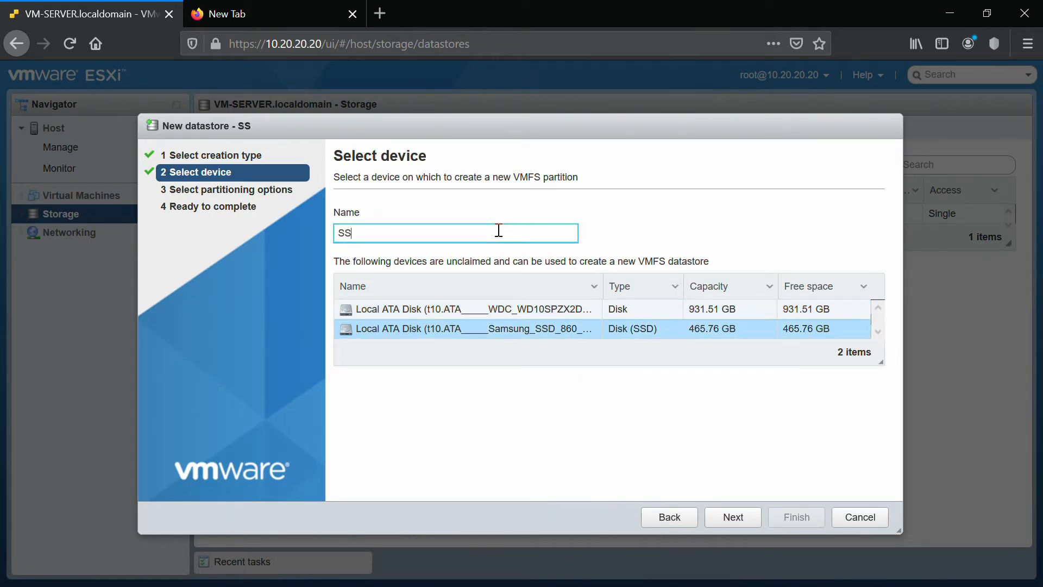
{"action": "type", "text": "D-store"}
{"action": "left_click", "coordinate": [744, 524]}
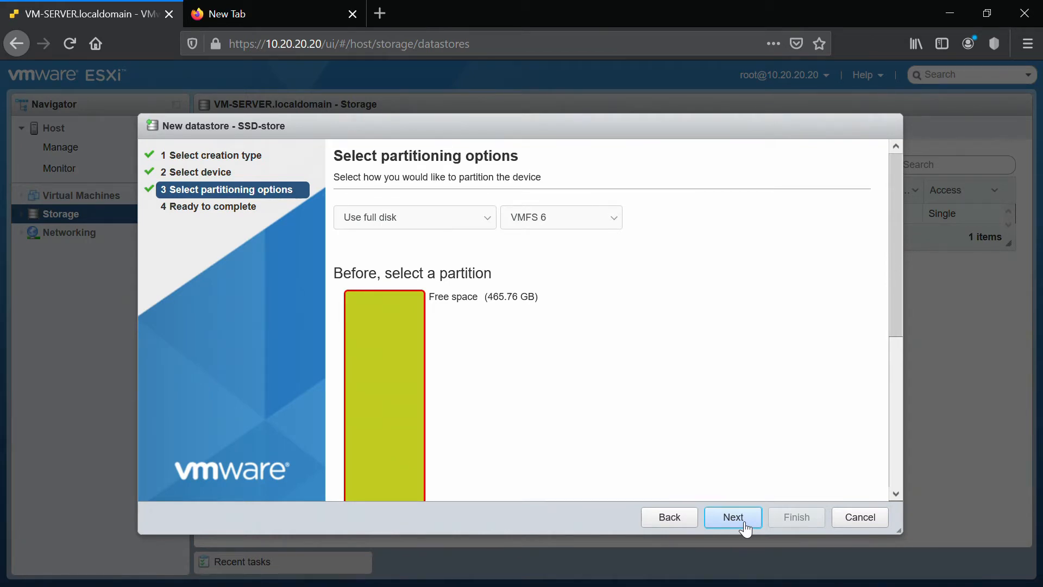
{"action": "left_click", "coordinate": [745, 524]}
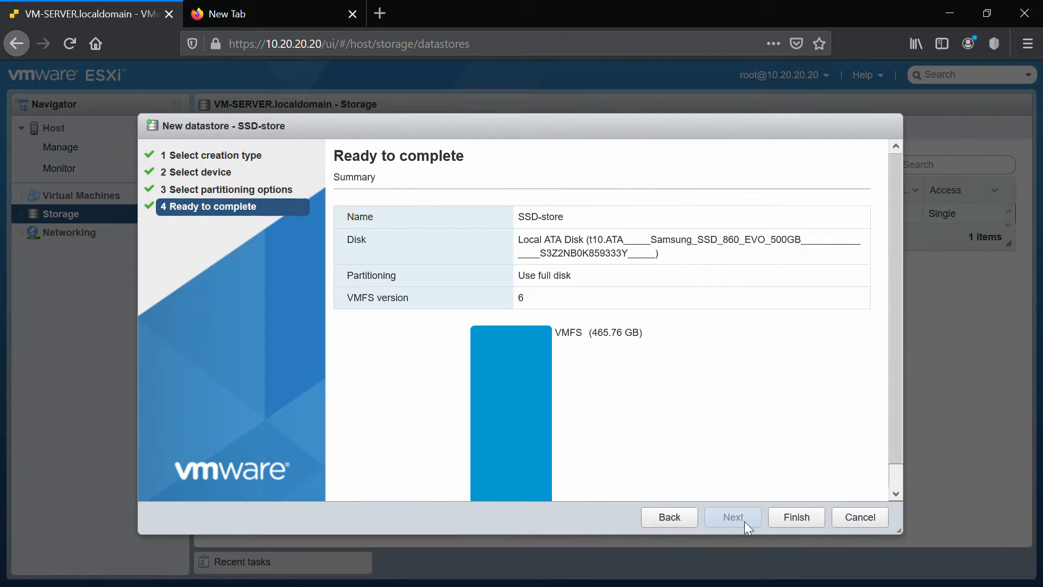
{"action": "left_click", "coordinate": [798, 517]}
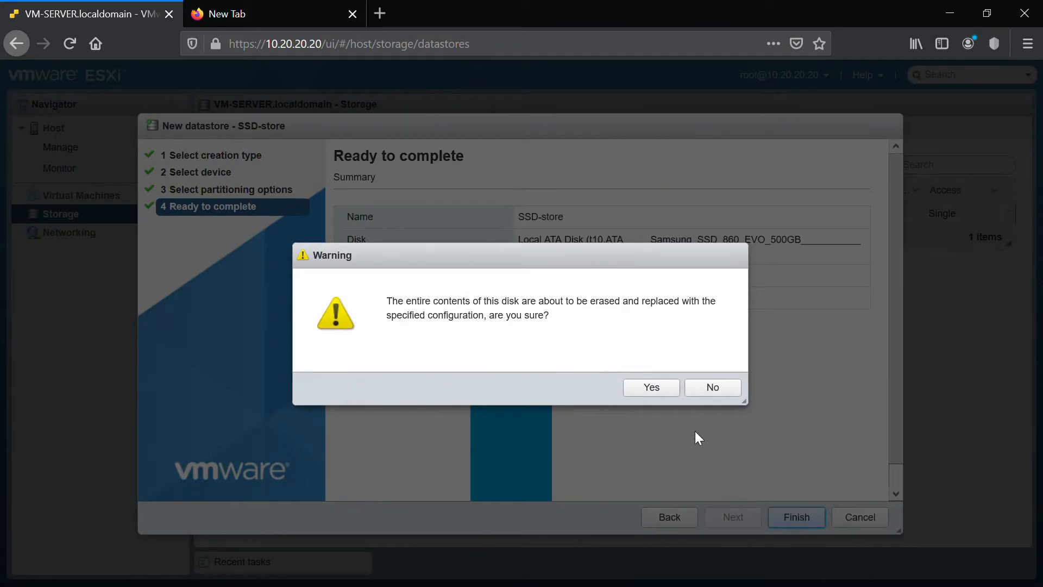
{"action": "left_click", "coordinate": [656, 389]}
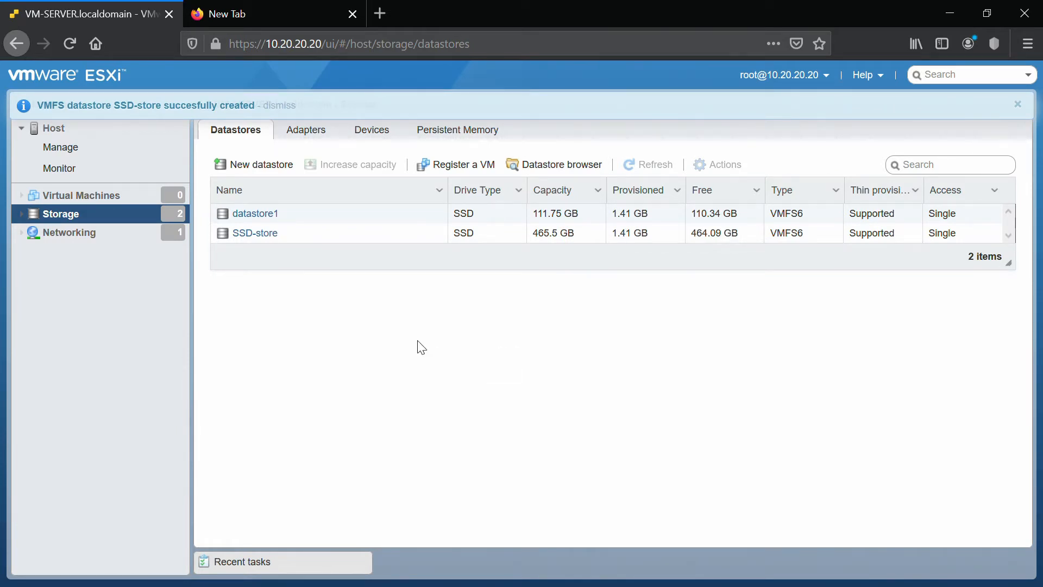
Step: Create a new VMFS datastore named HDD-store on the WDC disk, using the full disk with VMFS 6, and accept erasing the disk
{"action": "left_click", "coordinate": [252, 166]}
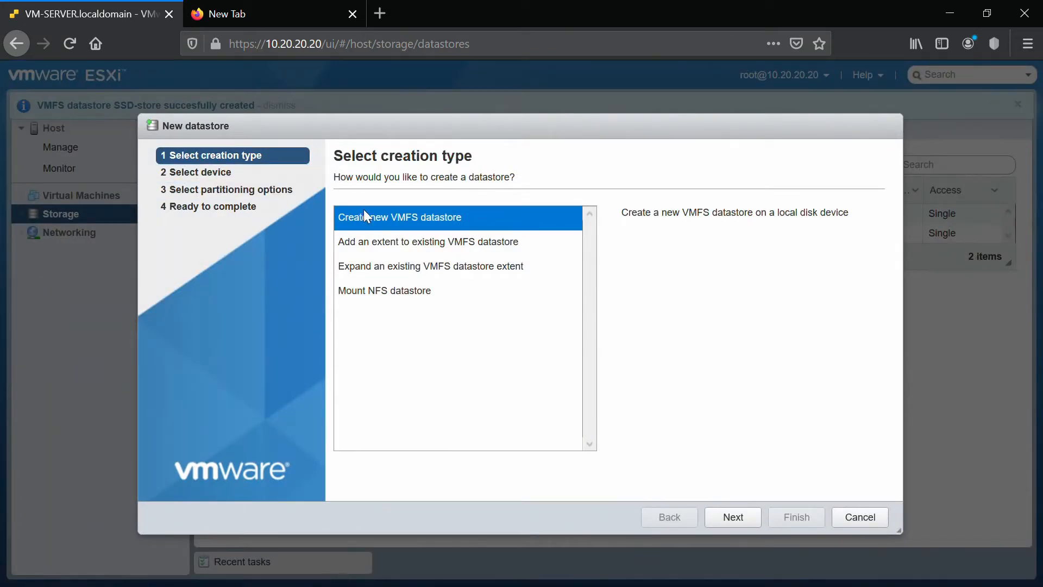
{"action": "left_click", "coordinate": [375, 220]}
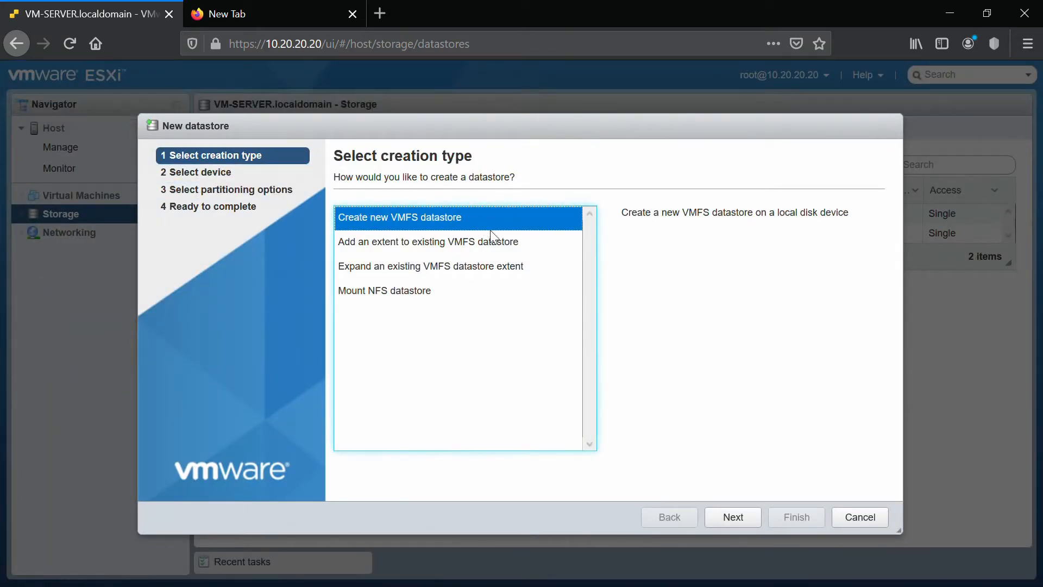
{"action": "left_click", "coordinate": [737, 517]}
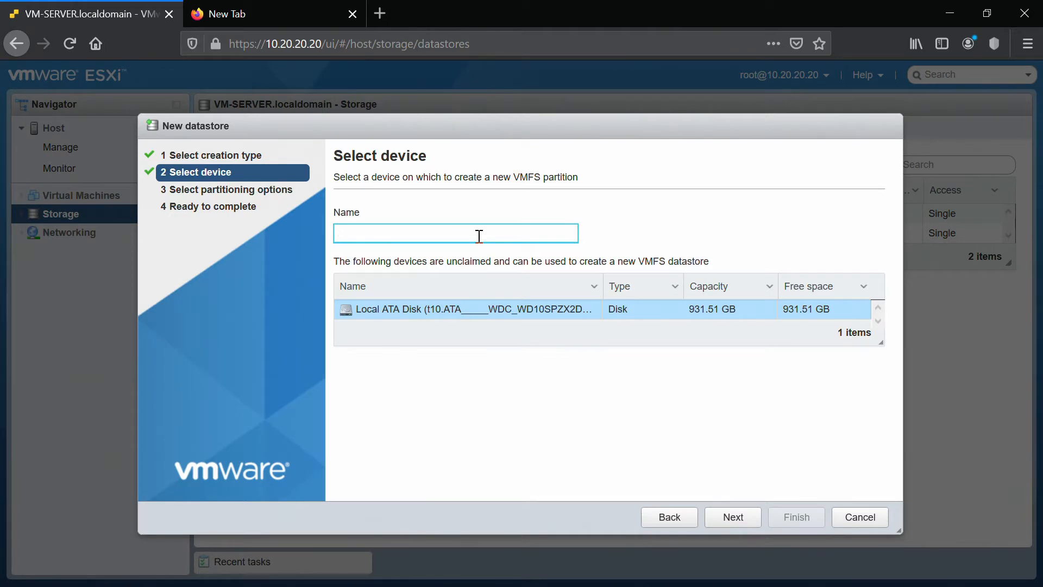
{"action": "type", "text": "HDD-store"}
{"action": "left_click", "coordinate": [738, 523]}
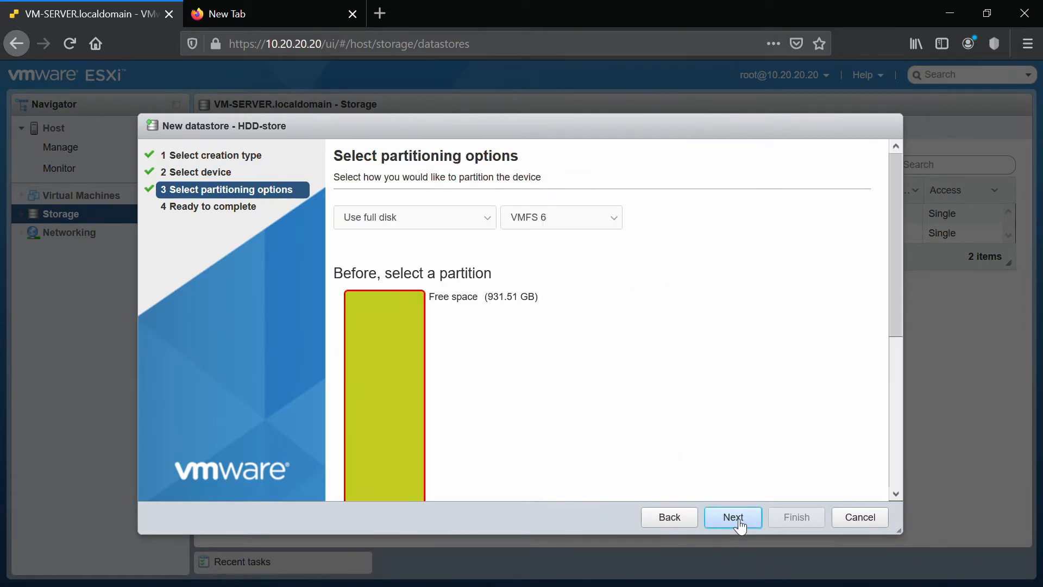
{"action": "left_click", "coordinate": [738, 519]}
{"action": "left_click", "coordinate": [789, 521]}
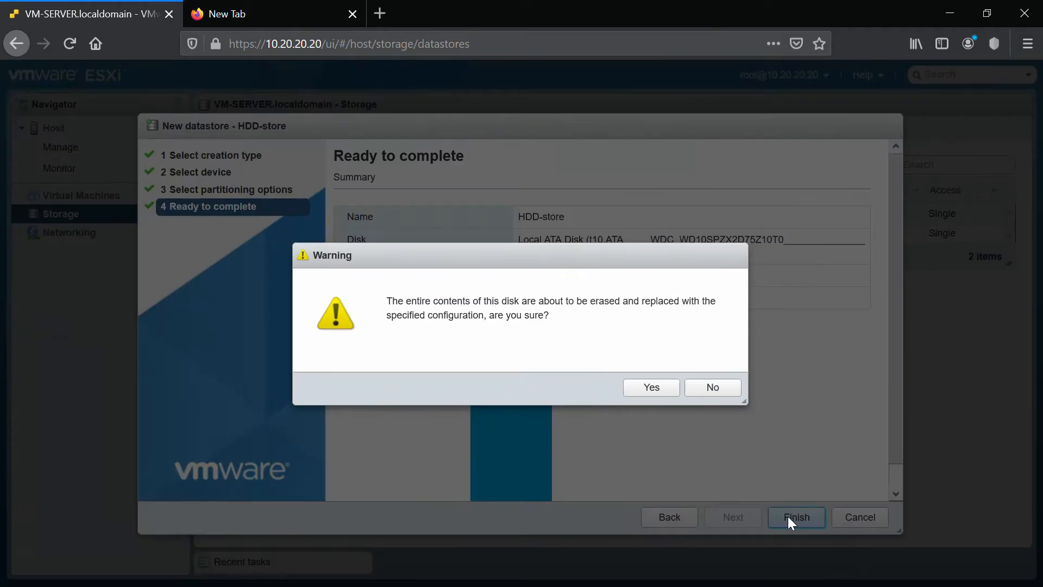
{"action": "left_click", "coordinate": [657, 389]}
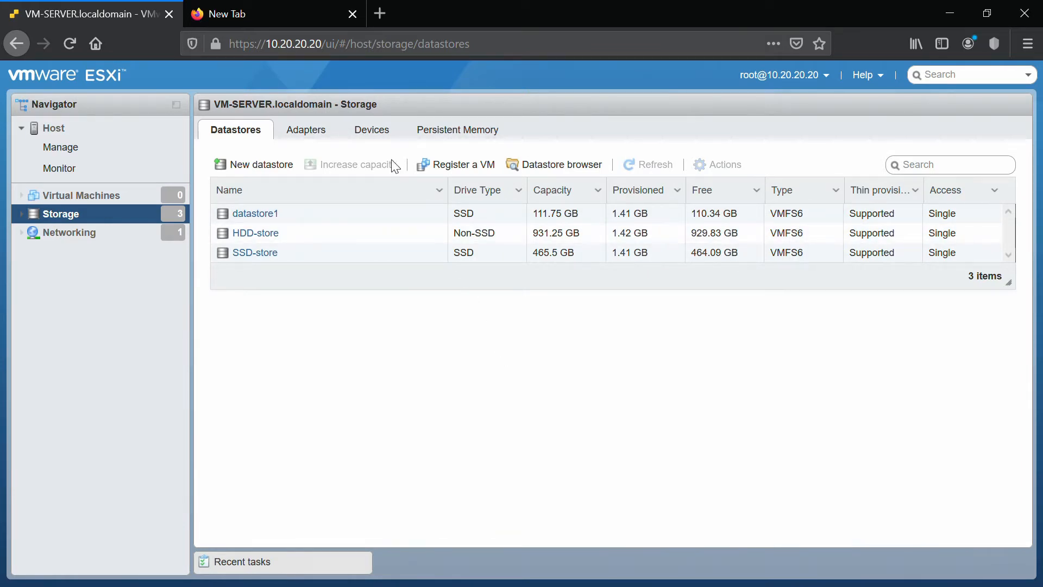
Step: Review the host's storage devices and storage adapters, and return to the datastore list
{"action": "left_click", "coordinate": [375, 135]}
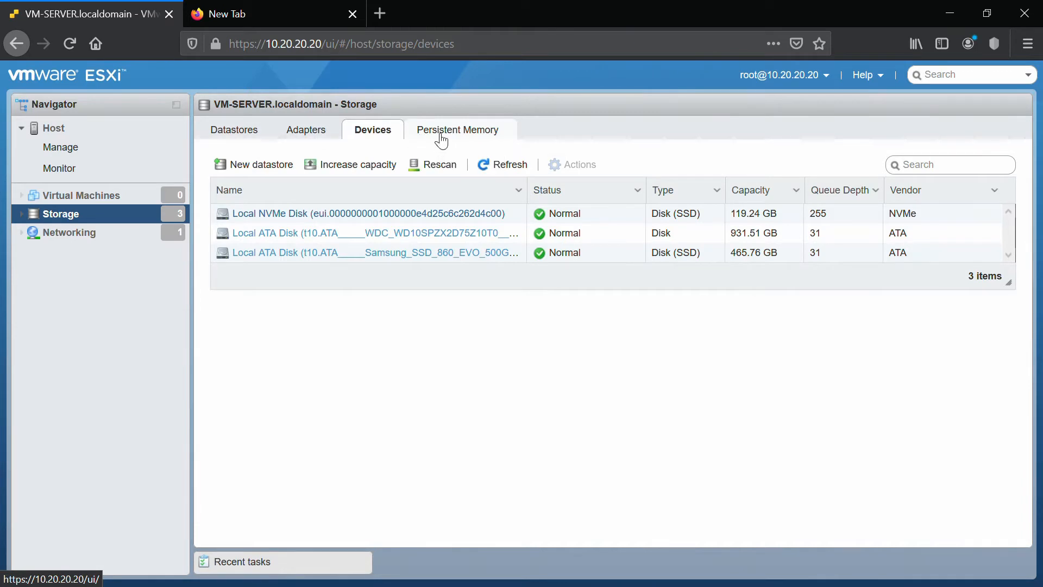
{"action": "left_click", "coordinate": [312, 144]}
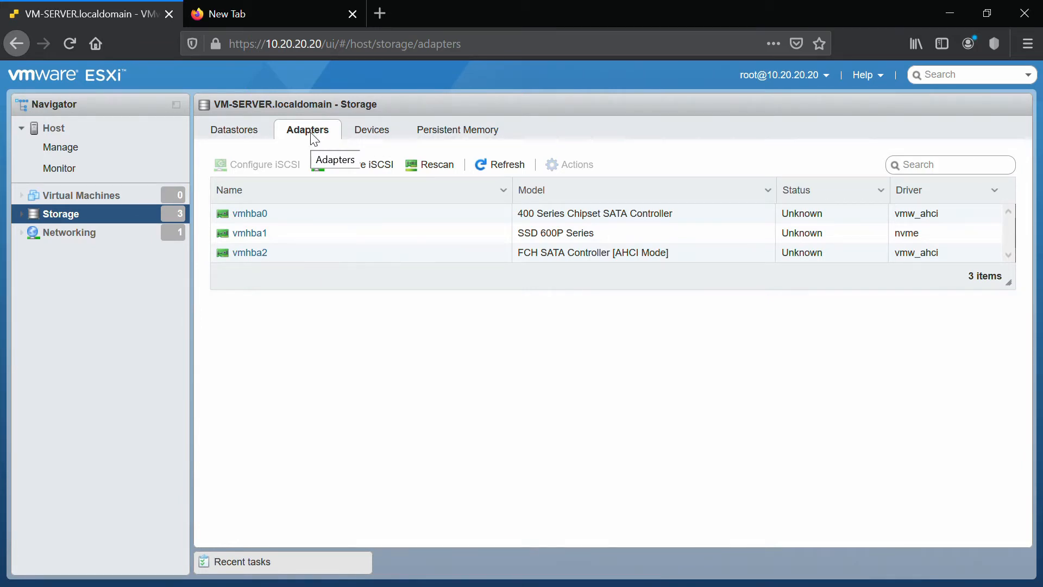
{"action": "left_click", "coordinate": [259, 133]}
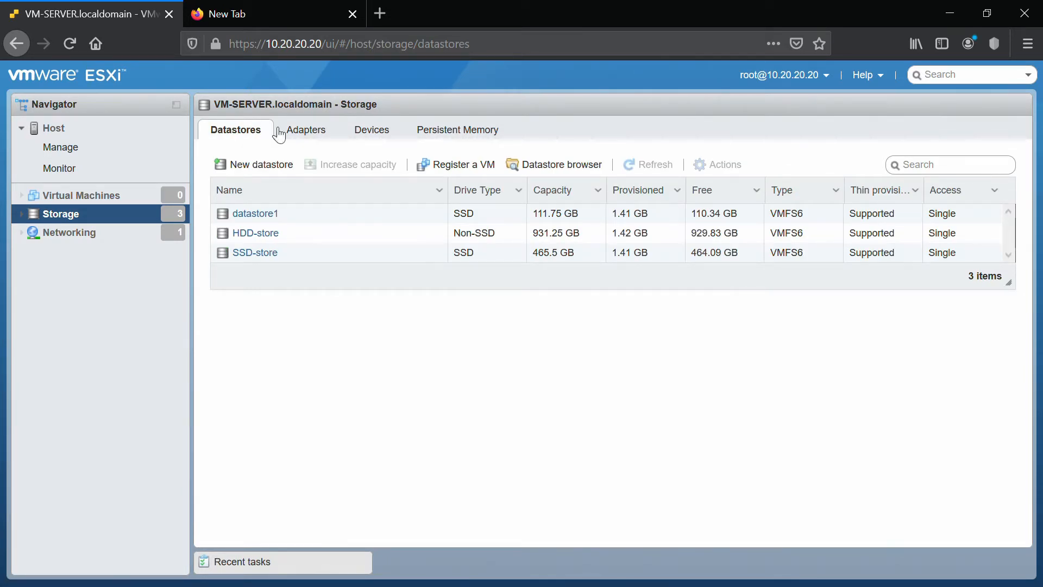
Step: Inspect the contents of HDD-store and SSD-store in the datastore browser and close it
{"action": "left_click", "coordinate": [573, 164]}
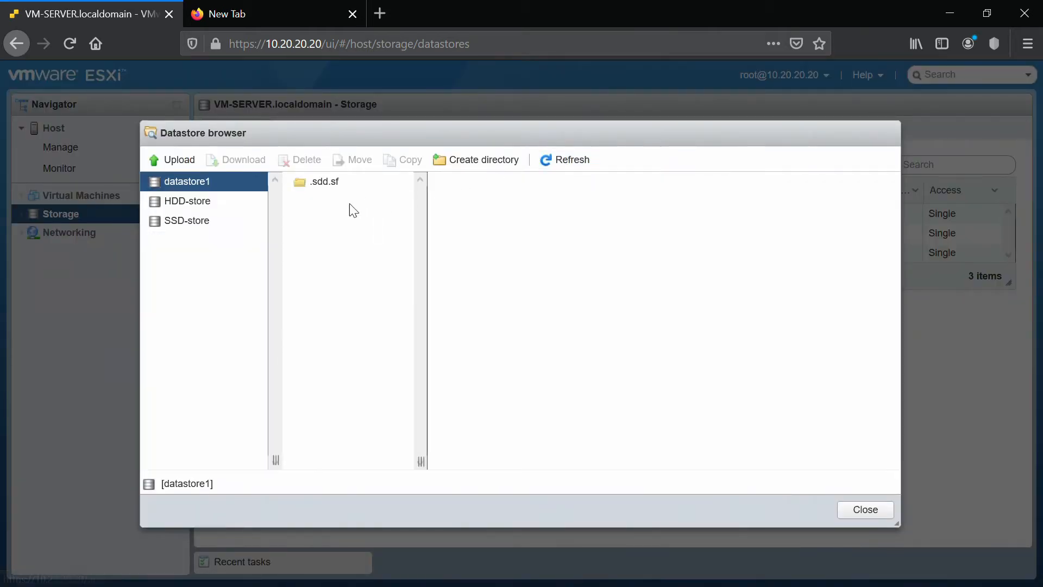
{"action": "left_click", "coordinate": [187, 207]}
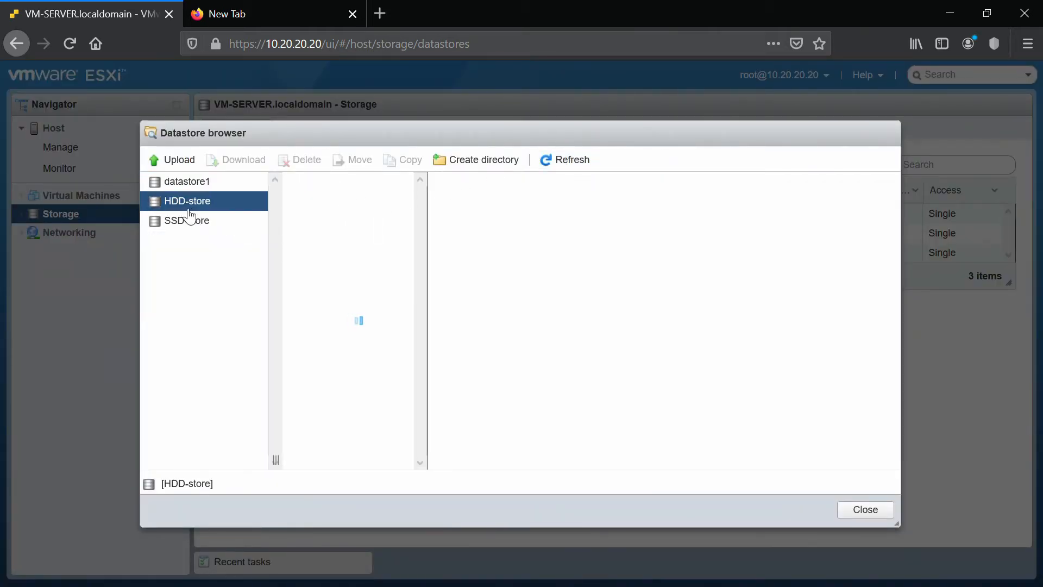
{"action": "left_click", "coordinate": [202, 233]}
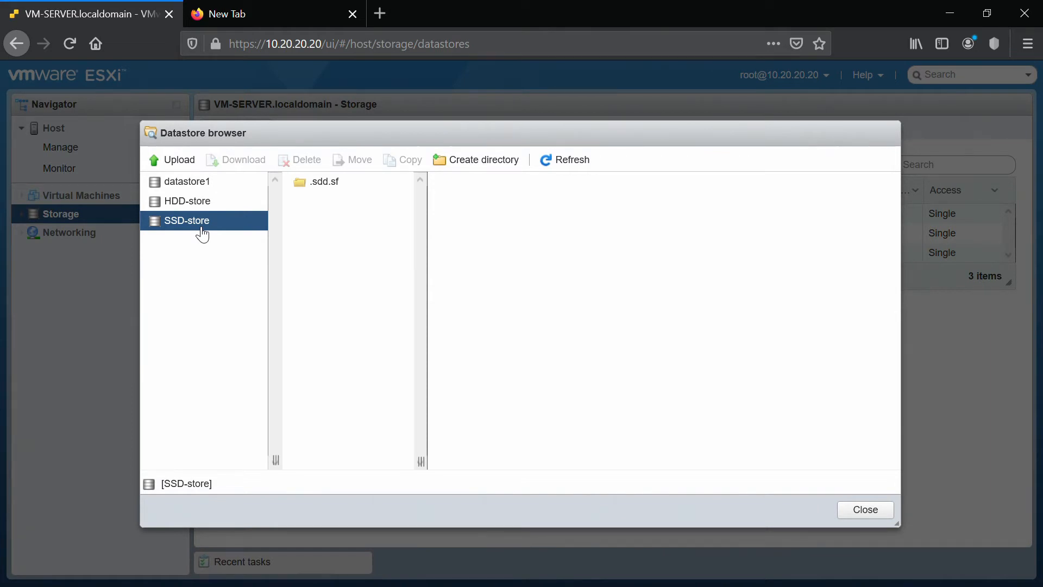
{"action": "left_click", "coordinate": [870, 511]}
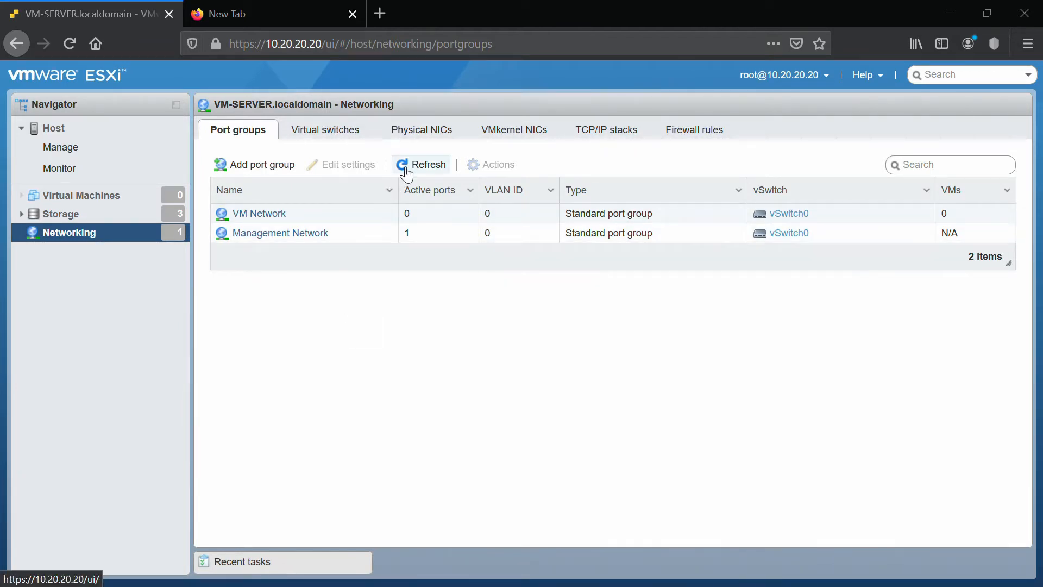
Step: Examine the host's physical NICs, port groups and virtual switches in the networking section
{"action": "left_click", "coordinate": [433, 134]}
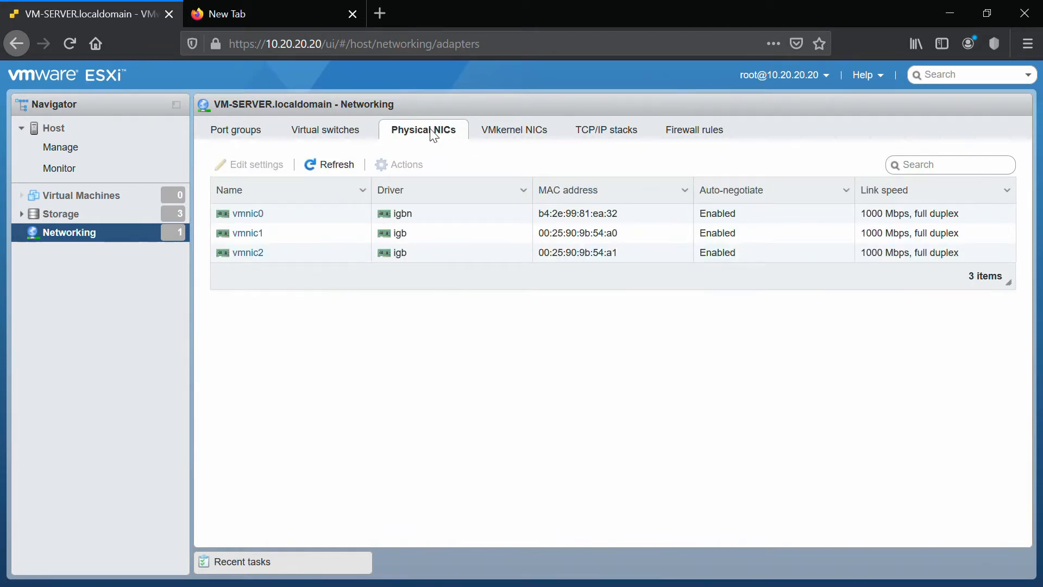
{"action": "left_click", "coordinate": [354, 136]}
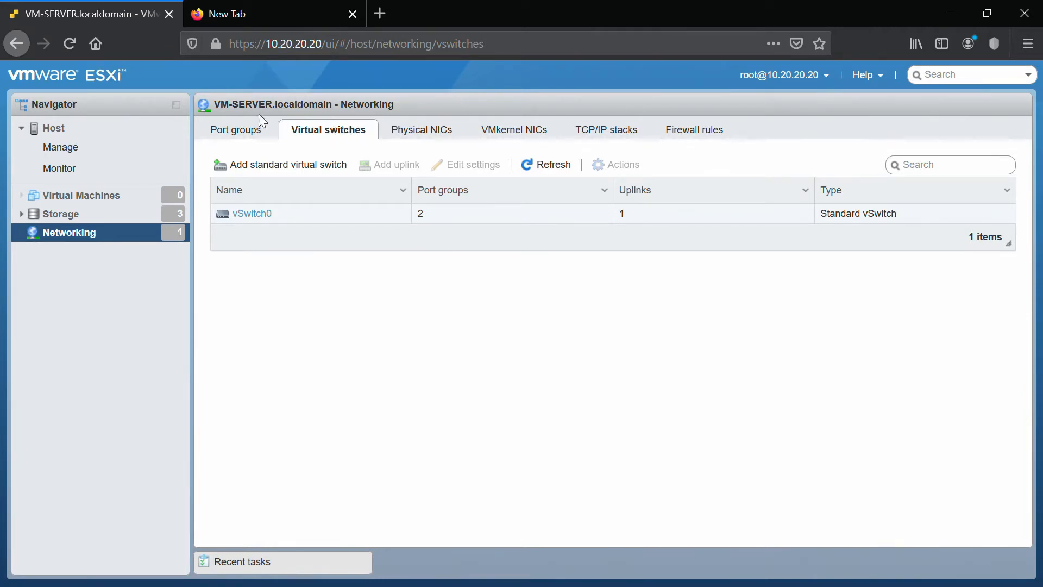
{"action": "left_click", "coordinate": [250, 134]}
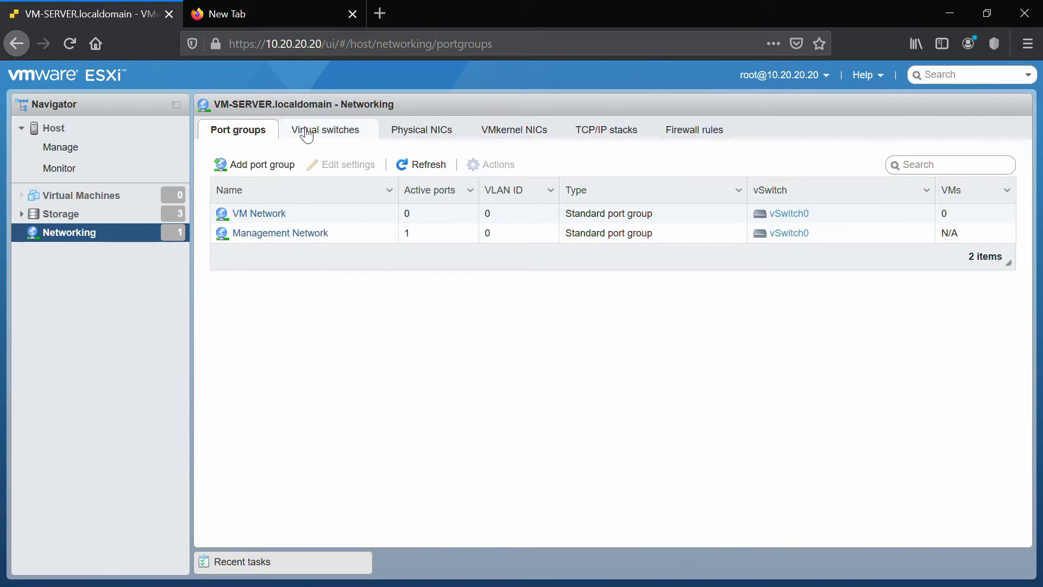
{"action": "left_click", "coordinate": [338, 138]}
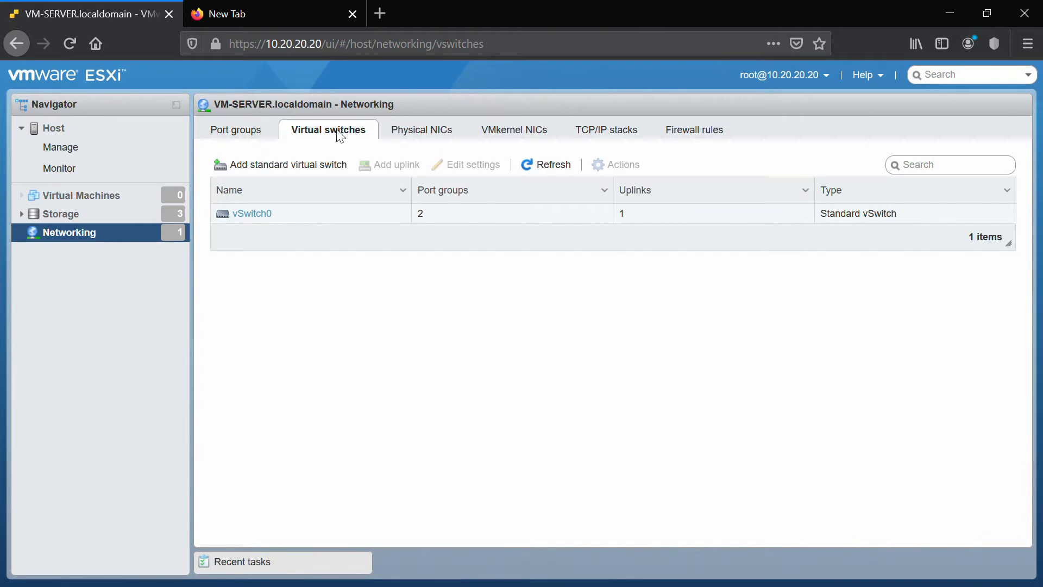
Step: Add a standard virtual switch named IOT with vmnic1 as its uplink
{"action": "left_click", "coordinate": [324, 169]}
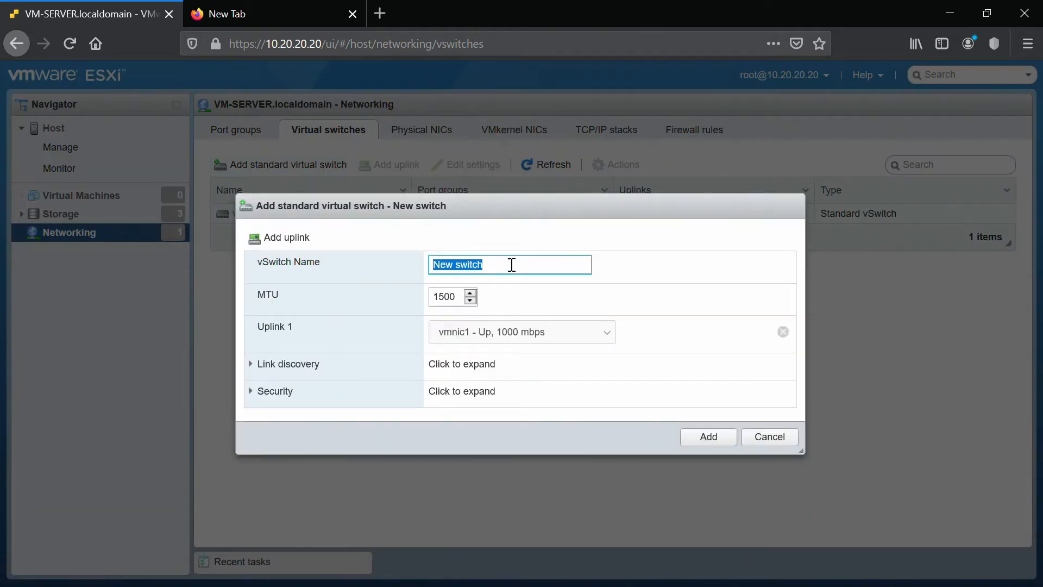
{"action": "type", "text": "IOT"}
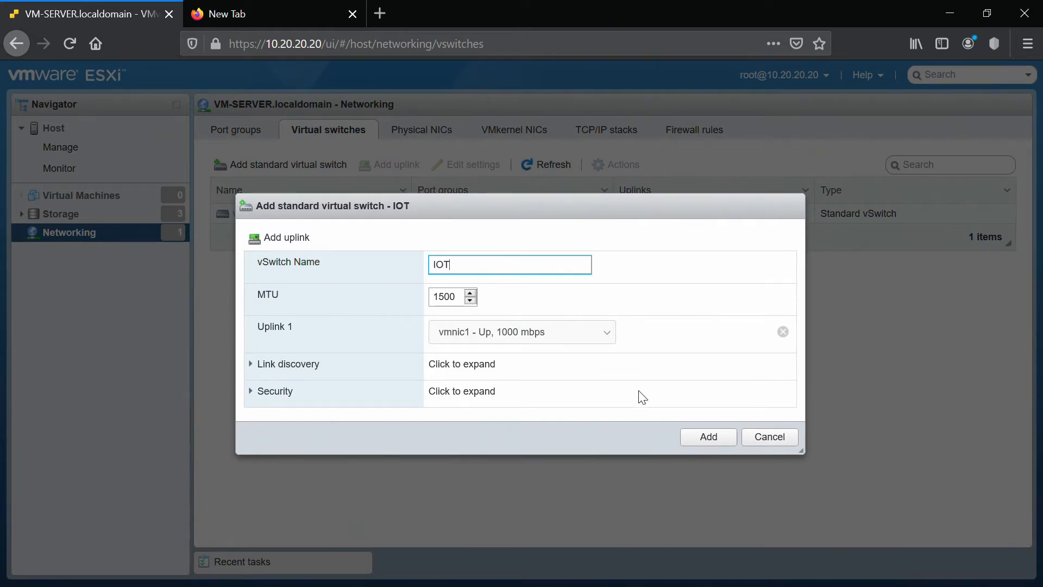
{"action": "left_click", "coordinate": [699, 435]}
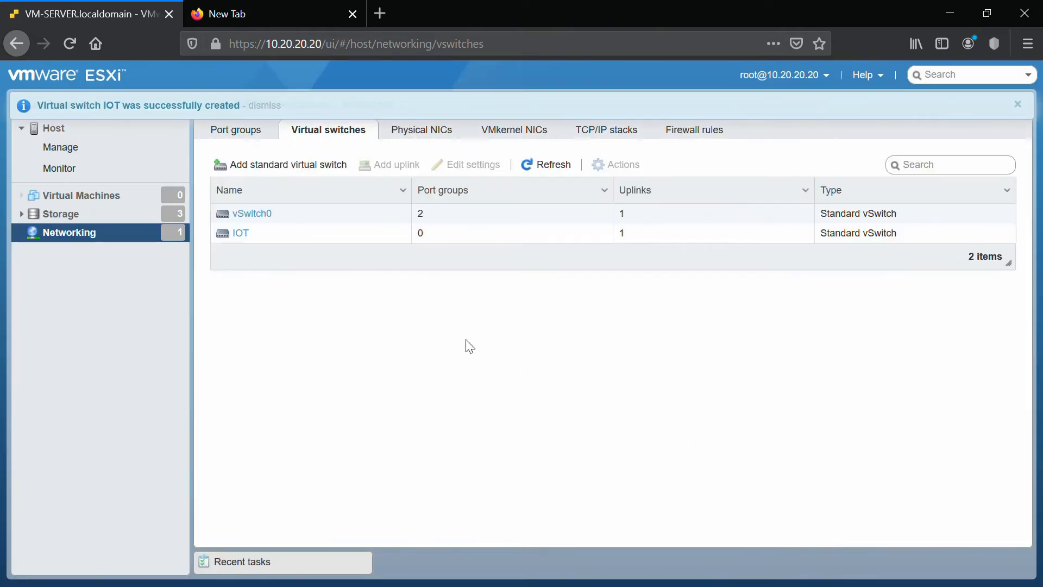
Step: Add another standard virtual switch named DMZ with vmnic2 as its uplink
{"action": "left_click", "coordinate": [308, 170]}
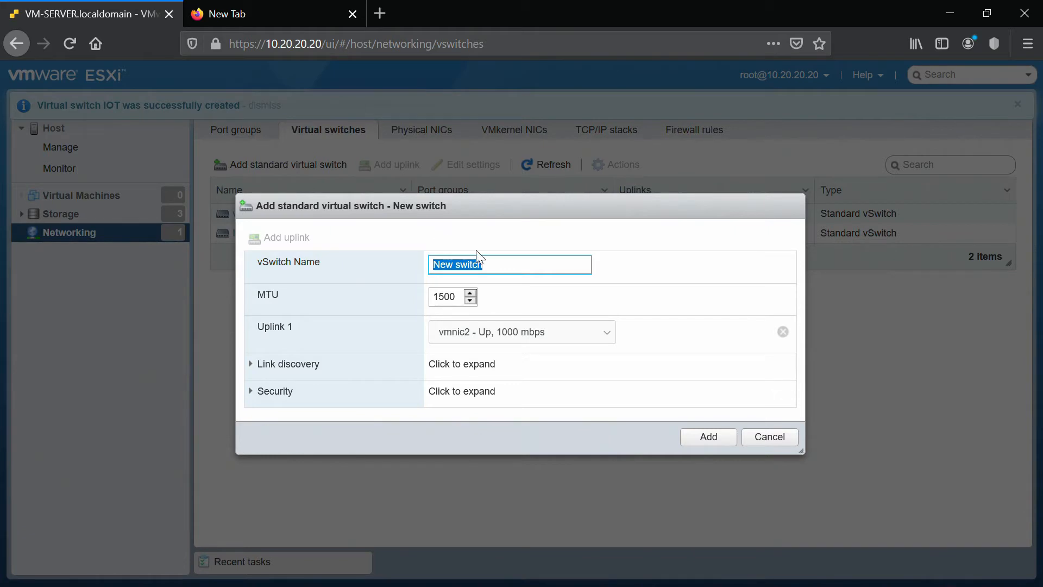
{"action": "type", "text": "DMZ"}
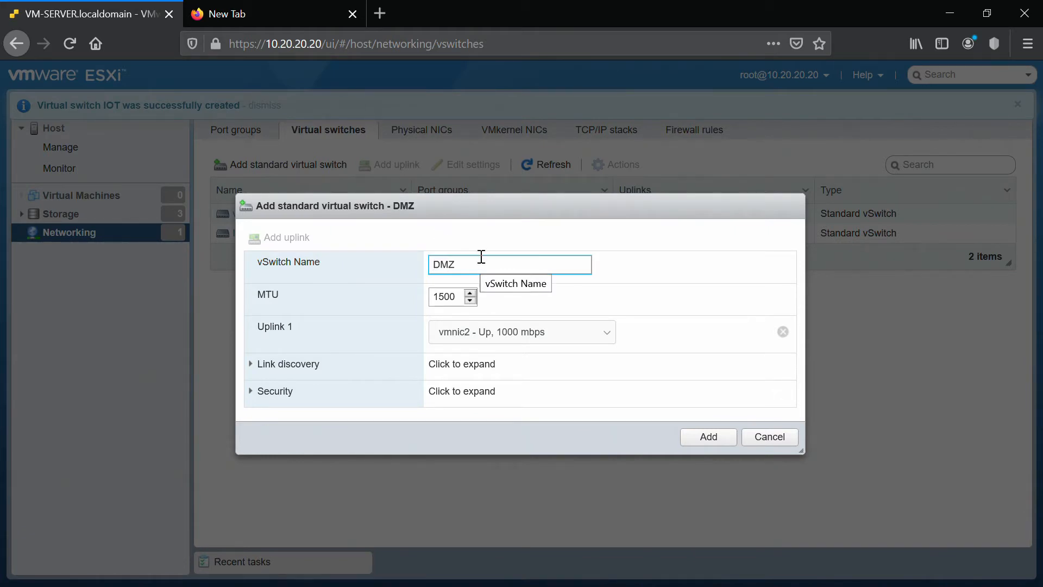
{"action": "left_click", "coordinate": [564, 340]}
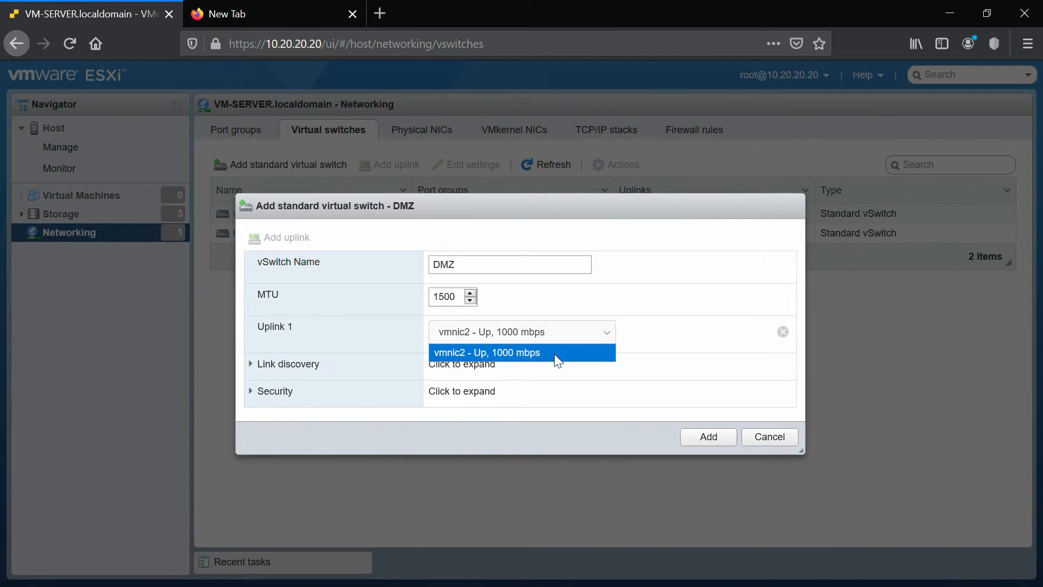
{"action": "left_click", "coordinate": [555, 357]}
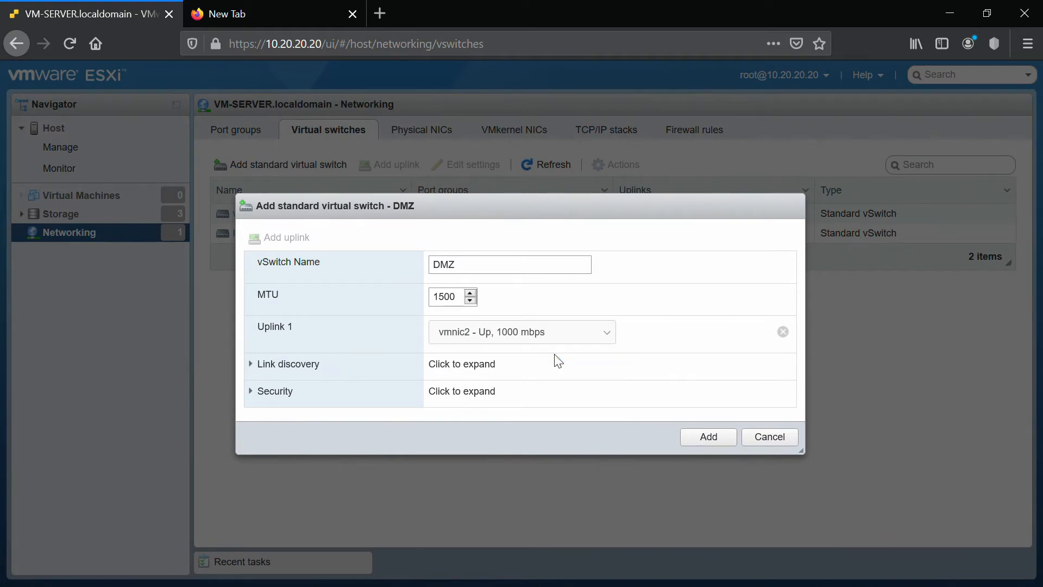
{"action": "left_click", "coordinate": [705, 442]}
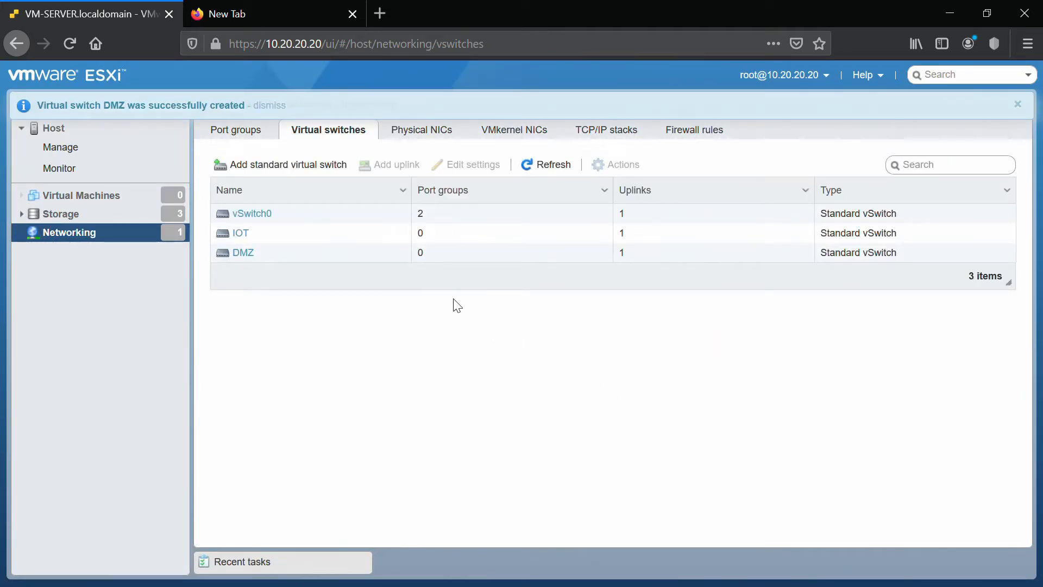
Step: Add a port group named IOT on the IOT virtual switch, keeping VLAN ID 0
{"action": "left_click", "coordinate": [226, 133]}
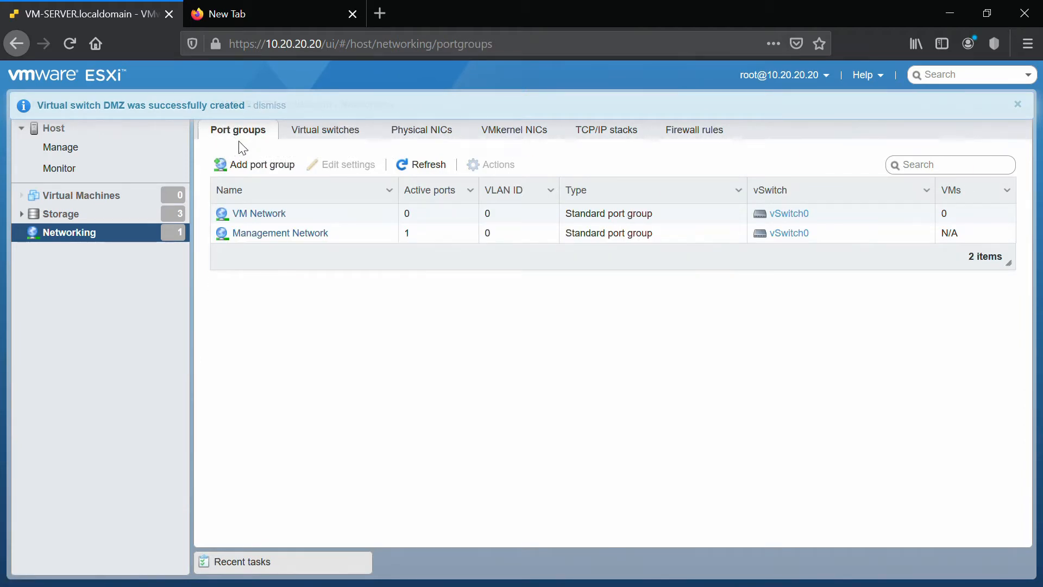
{"action": "left_click", "coordinate": [259, 163]}
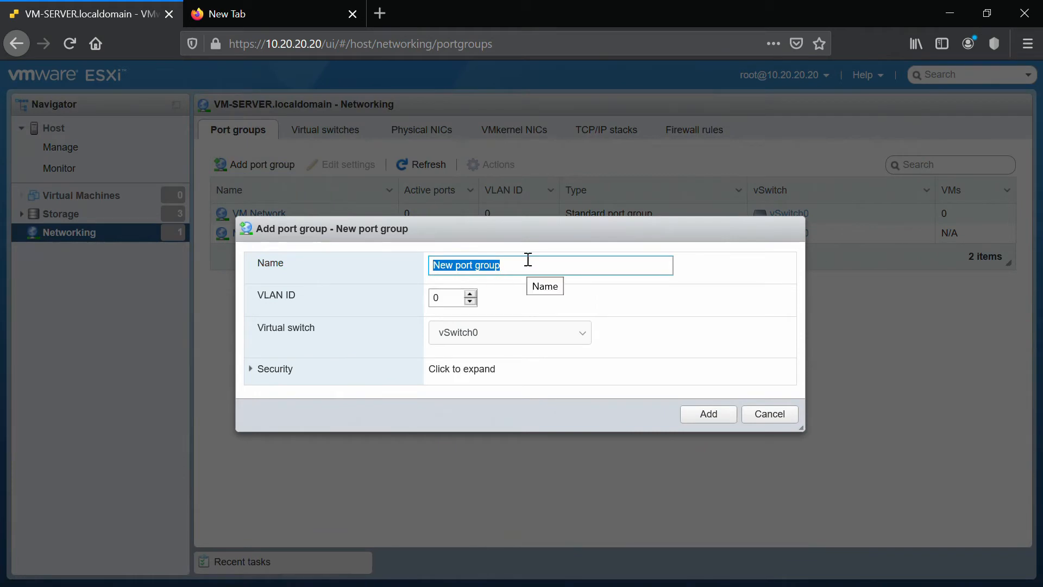
{"action": "type", "text": "IOT"}
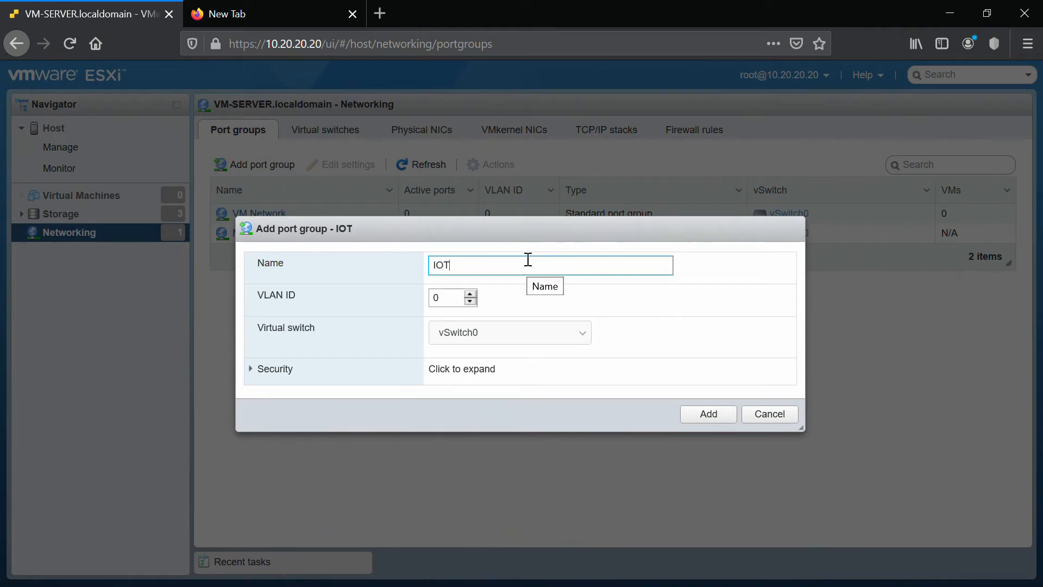
{"action": "left_click", "coordinate": [505, 332]}
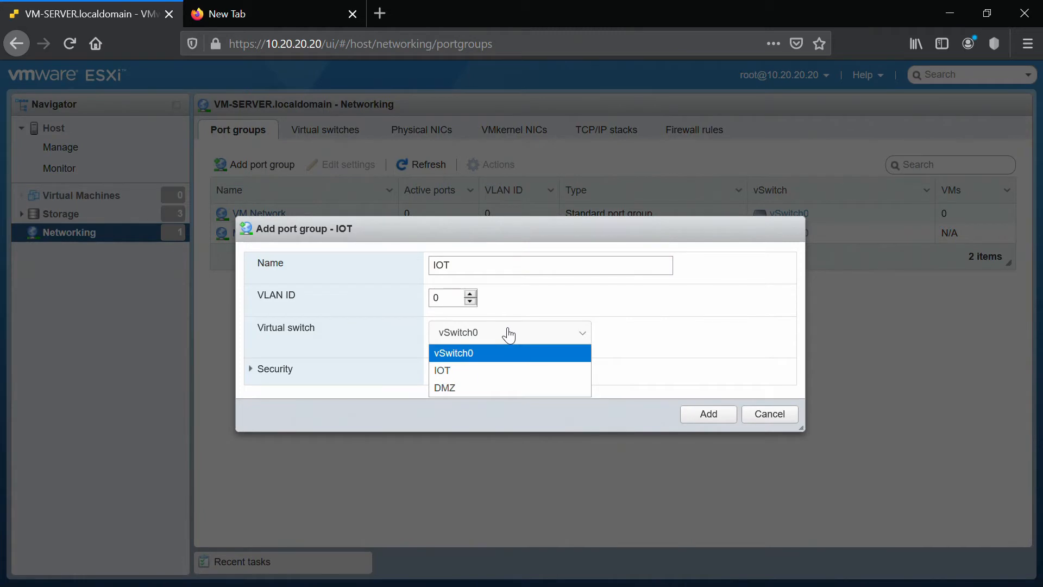
{"action": "left_click", "coordinate": [466, 370]}
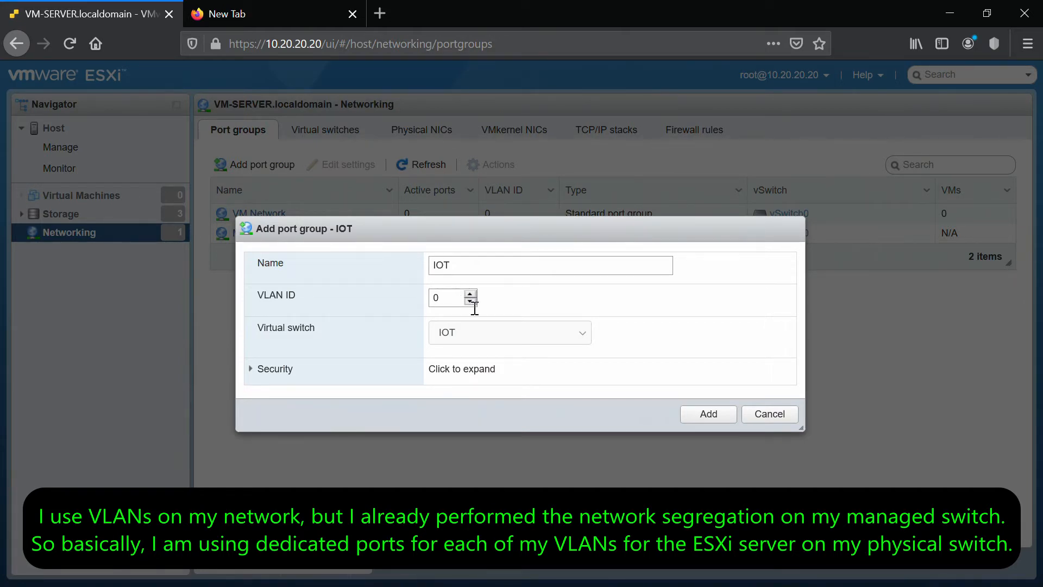
{"action": "left_click", "coordinate": [706, 416]}
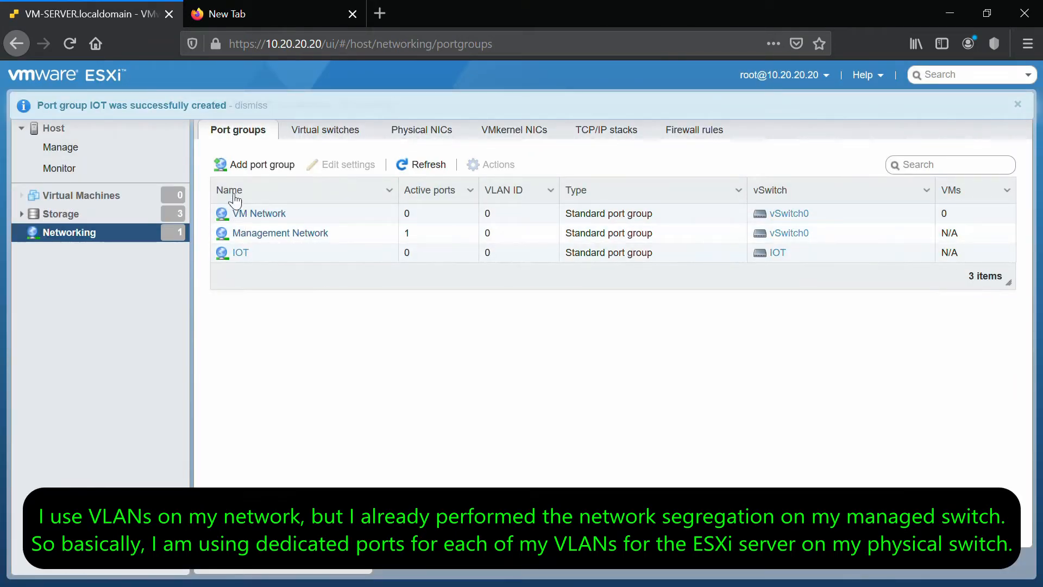
Step: Add a port group named DMZ on the DMZ virtual switch, keeping VLAN ID 0
{"action": "left_click", "coordinate": [255, 163]}
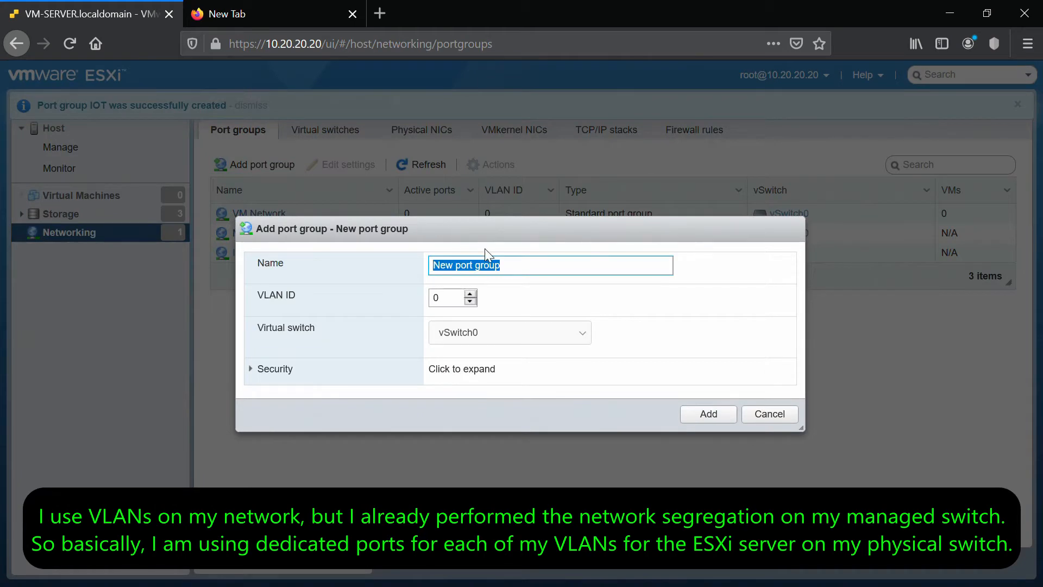
{"action": "type", "text": "DMZ"}
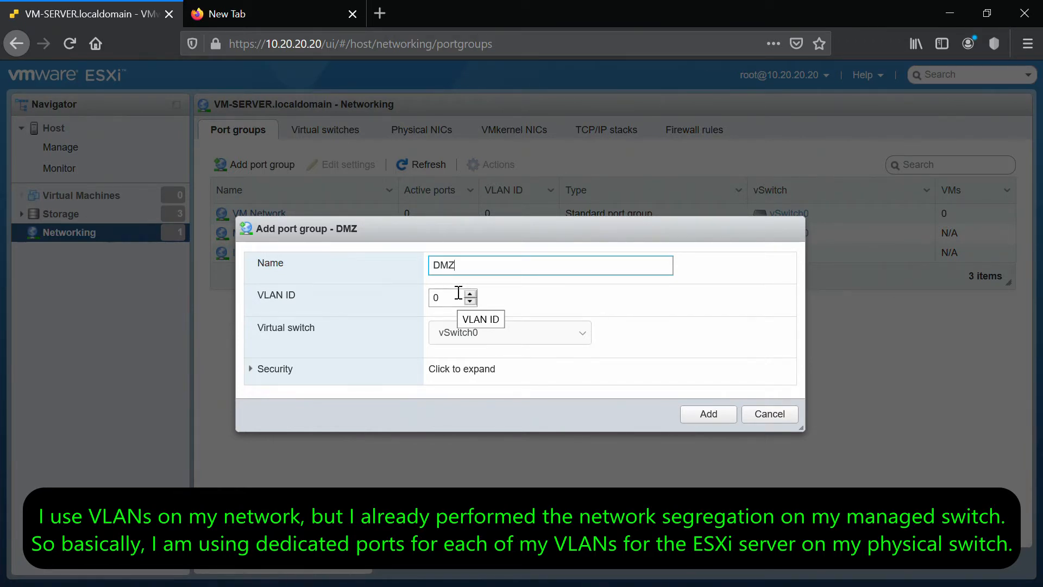
{"action": "left_click", "coordinate": [485, 342]}
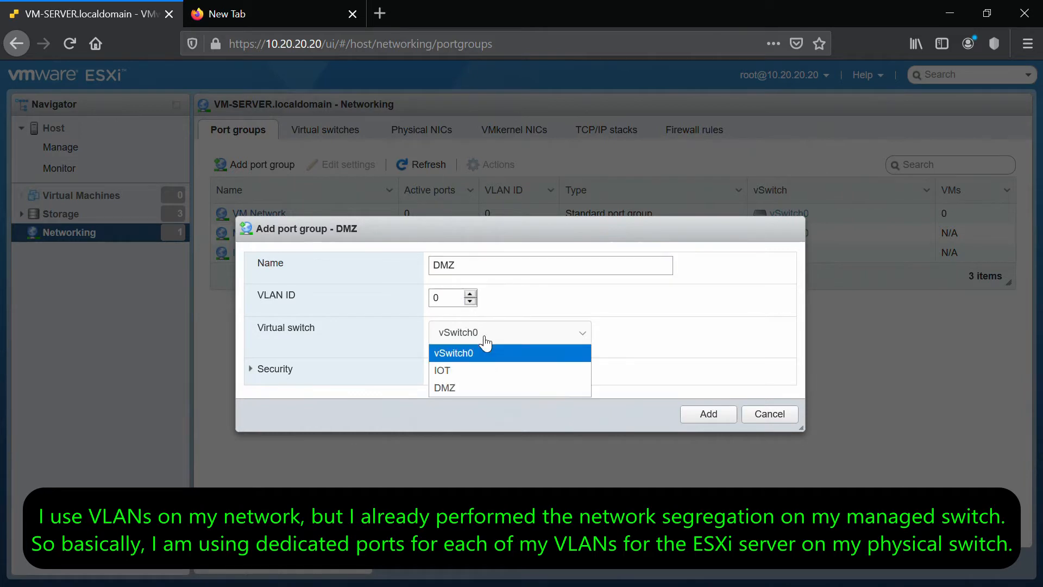
{"action": "left_click", "coordinate": [492, 387]}
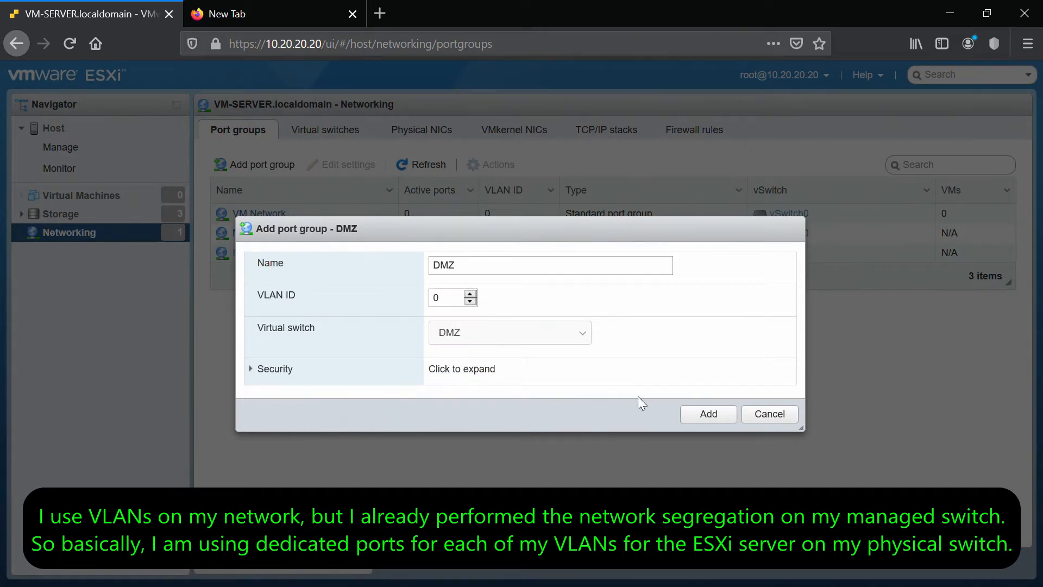
{"action": "left_click", "coordinate": [696, 420]}
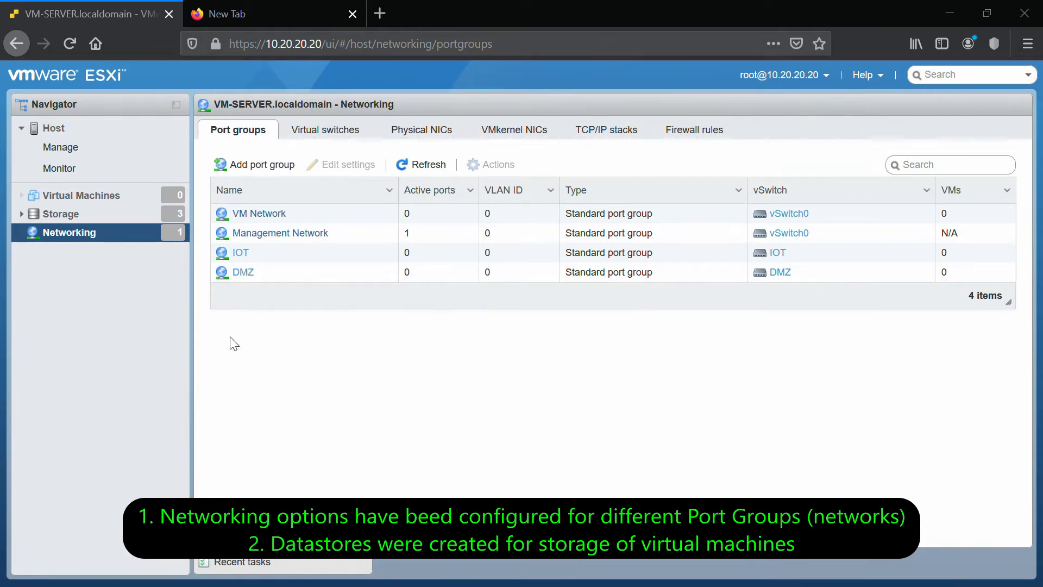
Step: Check the host's datastore list, and start the wizard for creating a new virtual machine
{"action": "left_click", "coordinate": [87, 219]}
{"action": "left_click", "coordinate": [87, 219]}
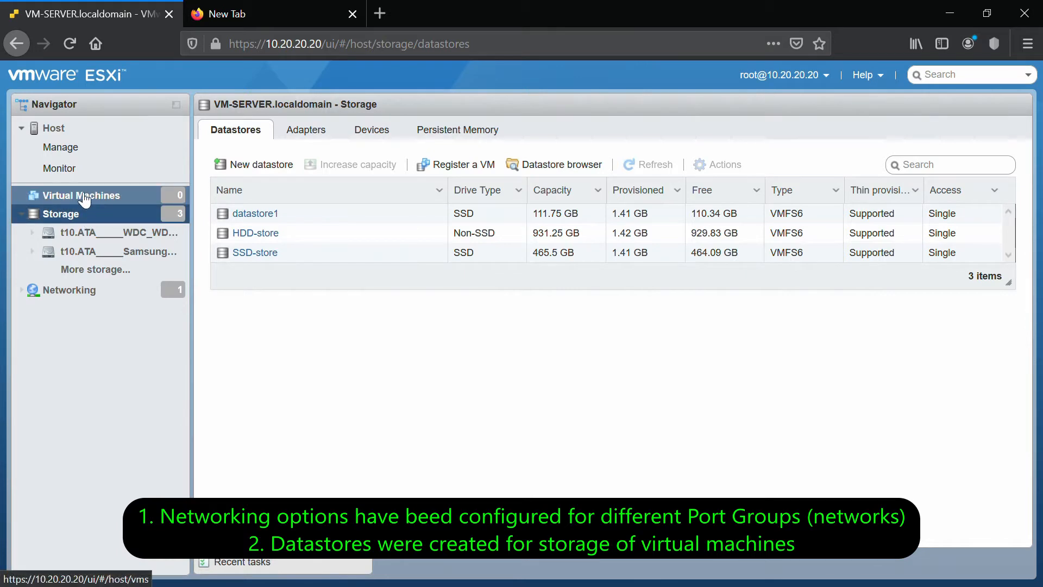
{"action": "left_click", "coordinate": [84, 199]}
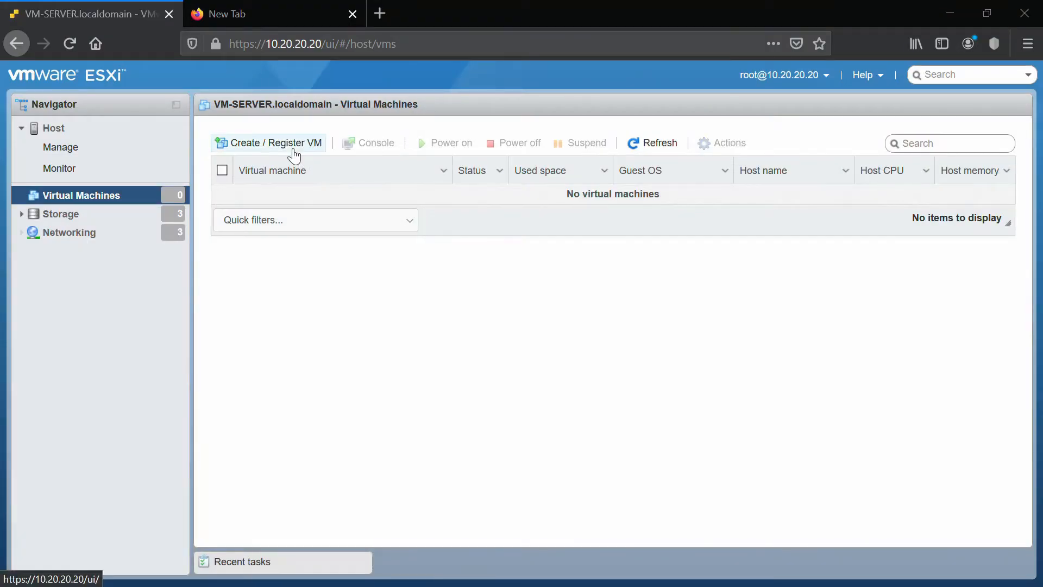
{"action": "left_click", "coordinate": [294, 155]}
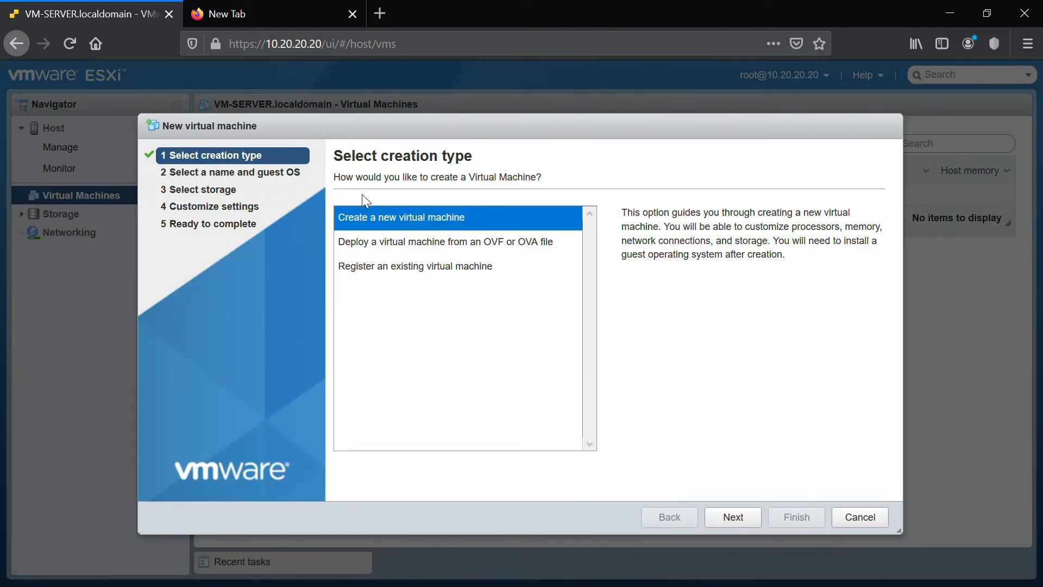
{"action": "left_click", "coordinate": [382, 218]}
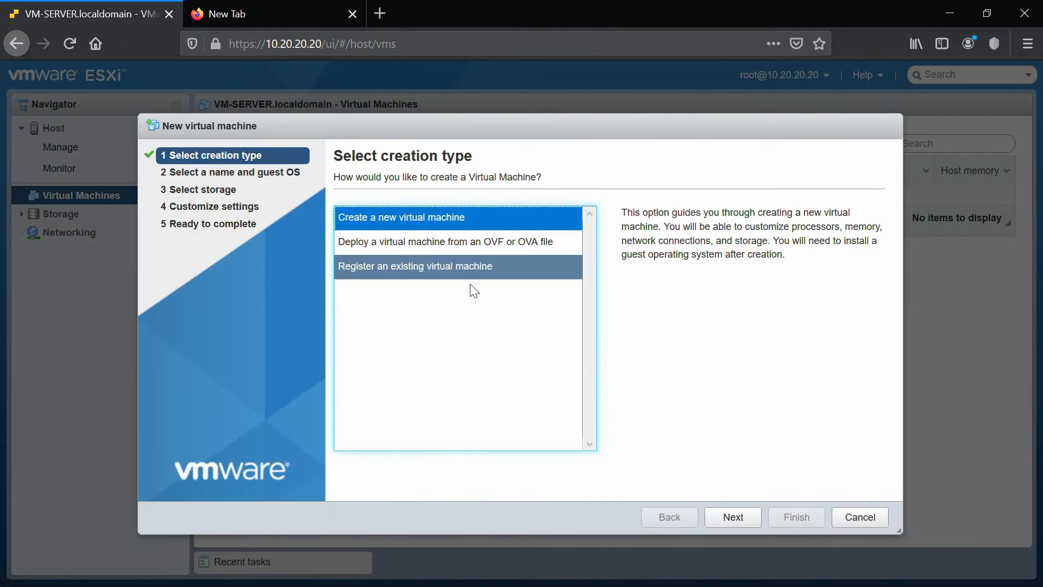
{"action": "left_click", "coordinate": [731, 519]}
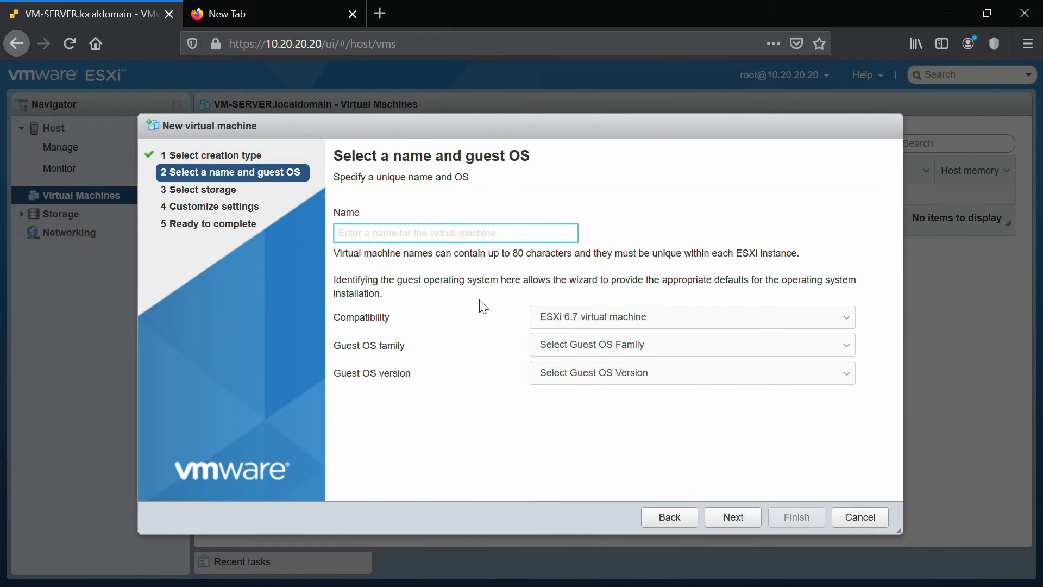
Step: Name the virtual machine TEST-VM and set its guest OS to Windows, version Microsoft Windows 10 (64-bit)
{"action": "left_click", "coordinate": [420, 238]}
{"action": "type", "text": "TEST-VM"}
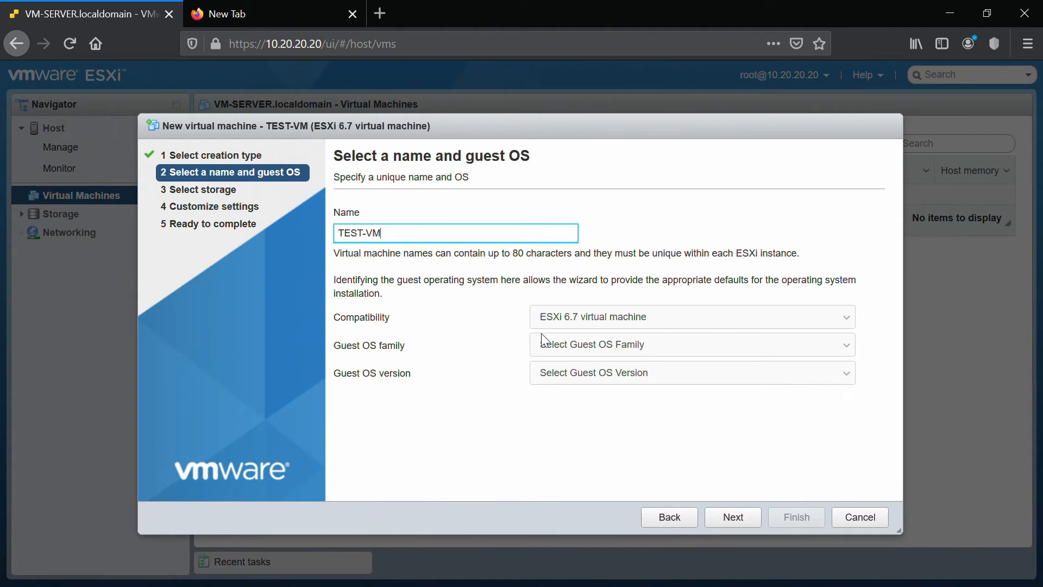
{"action": "left_click", "coordinate": [567, 353]}
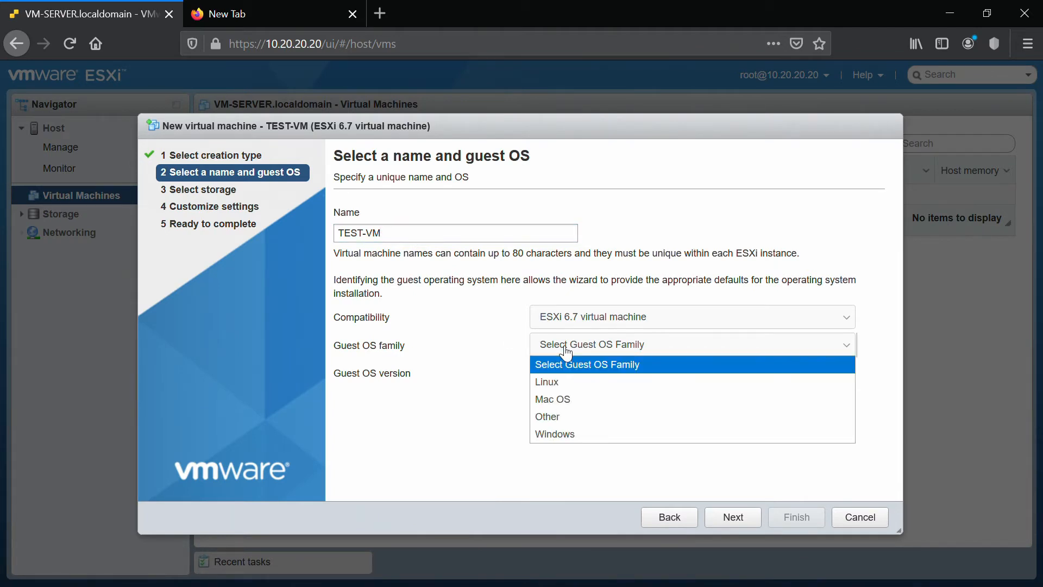
{"action": "left_click", "coordinate": [583, 433]}
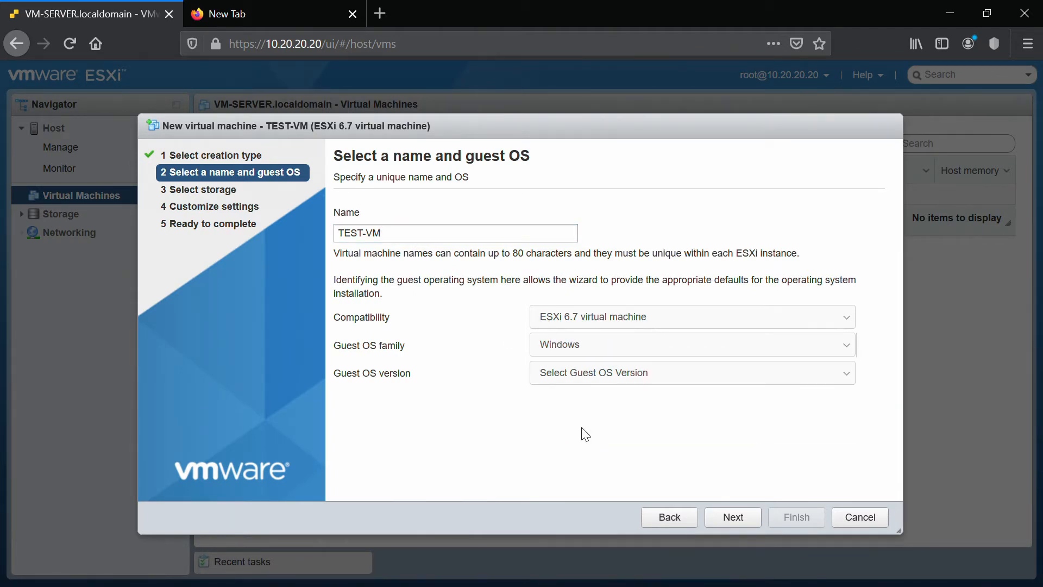
{"action": "left_click", "coordinate": [573, 375]}
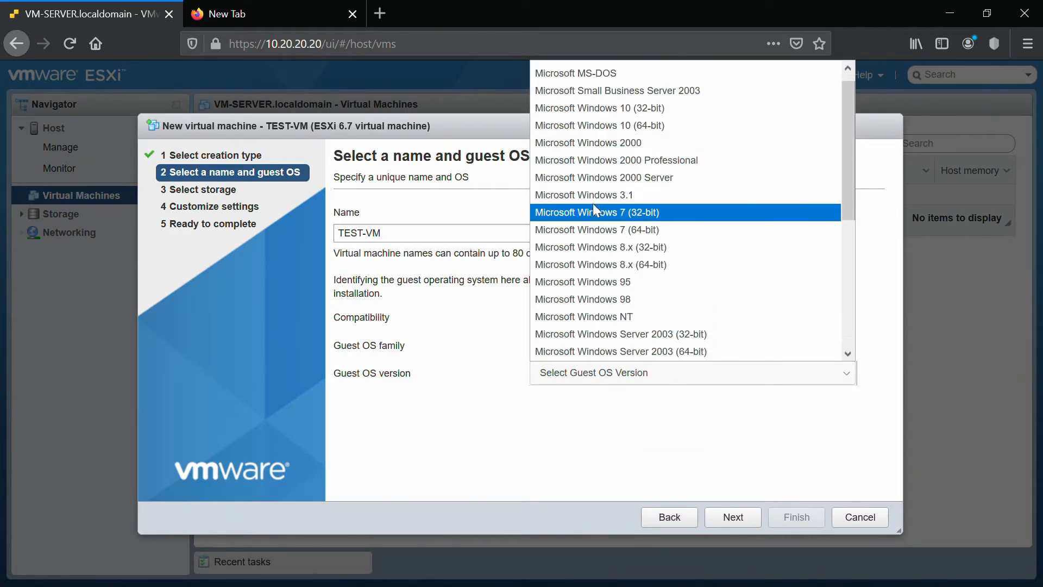
{"action": "left_click", "coordinate": [594, 127]}
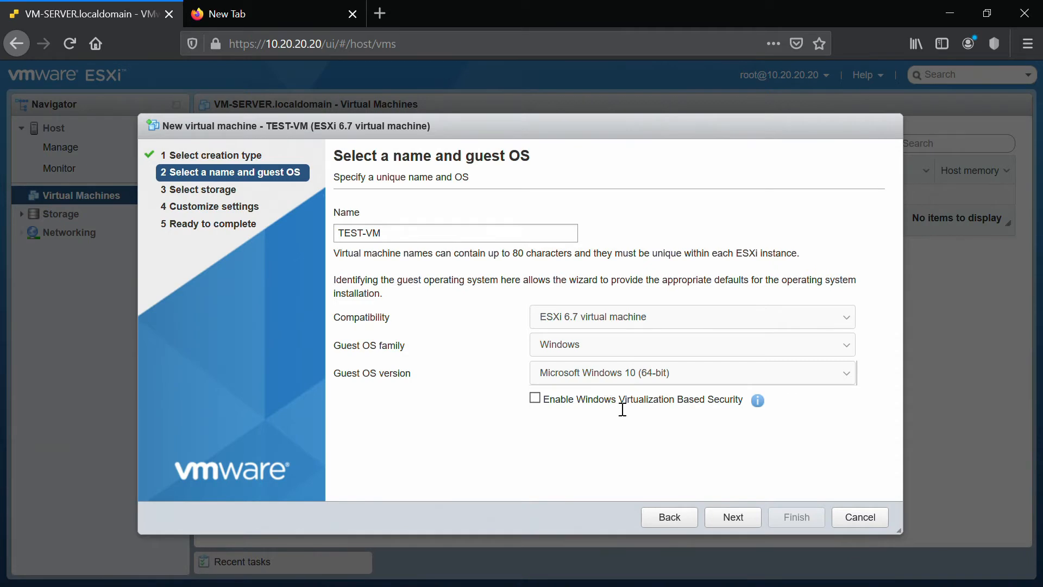
{"action": "left_click", "coordinate": [741, 513]}
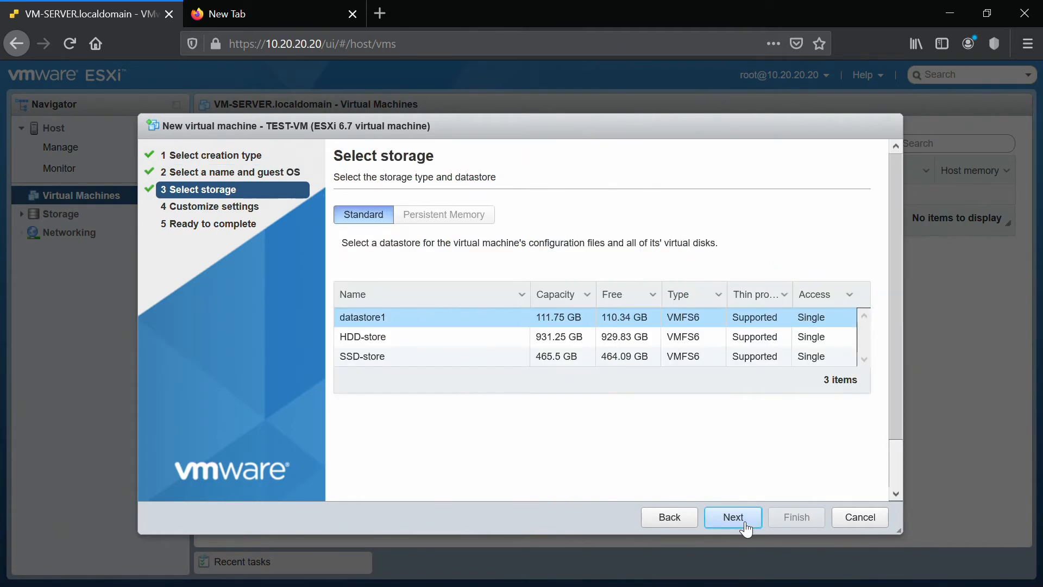
Step: Place the virtual machine on SSD-store, connect Network Adapter 1 to DMZ, and continue to the settings summary
{"action": "left_click", "coordinate": [429, 363]}
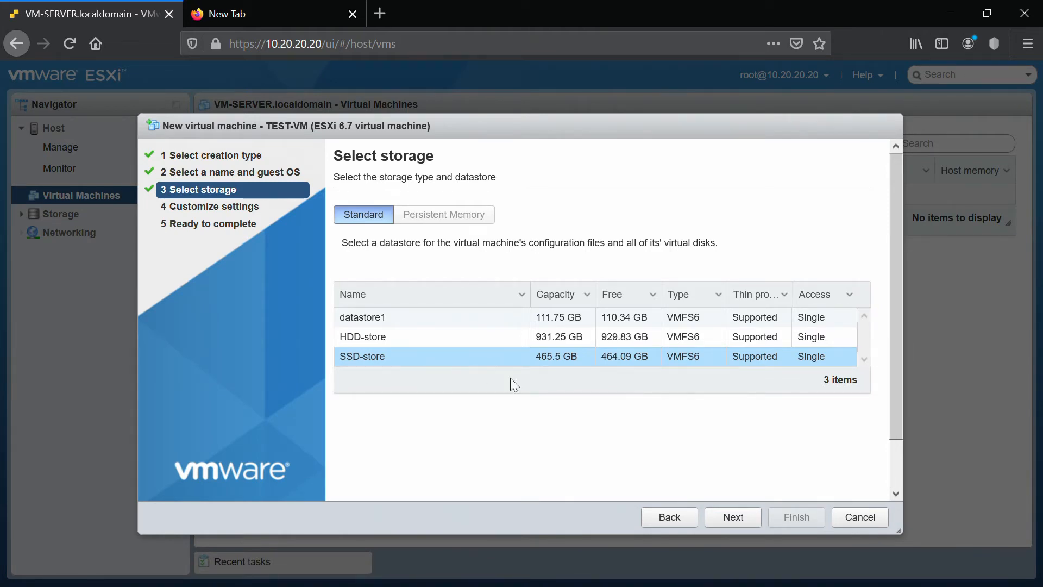
{"action": "left_click", "coordinate": [732, 523]}
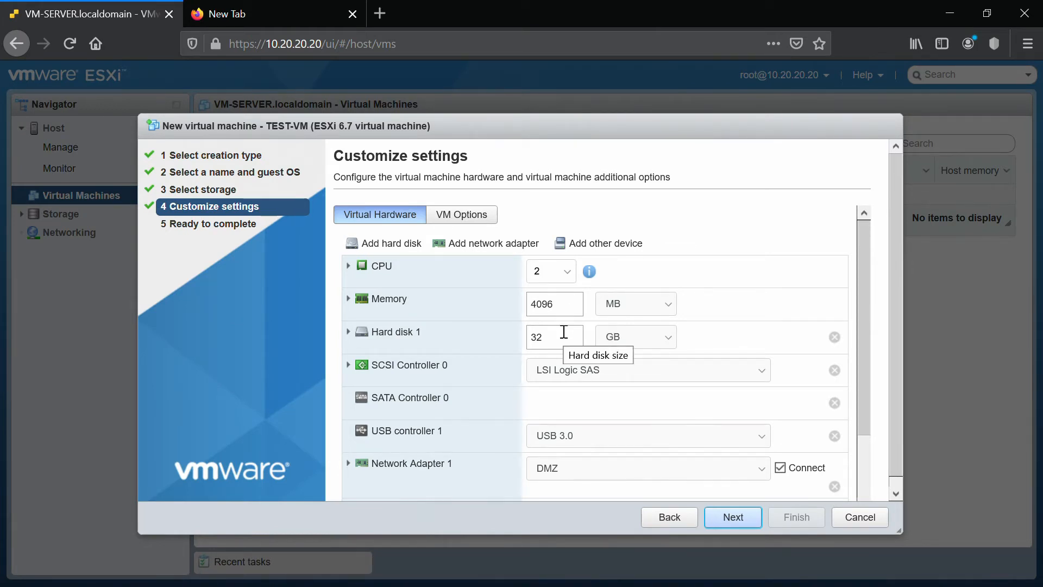
{"action": "left_click", "coordinate": [608, 483]}
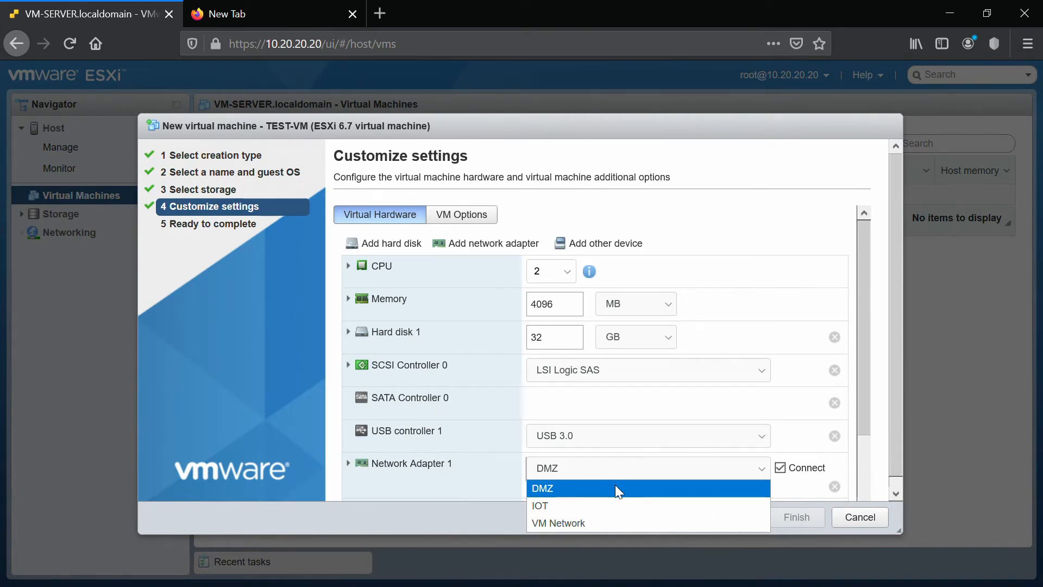
{"action": "left_click", "coordinate": [615, 487]}
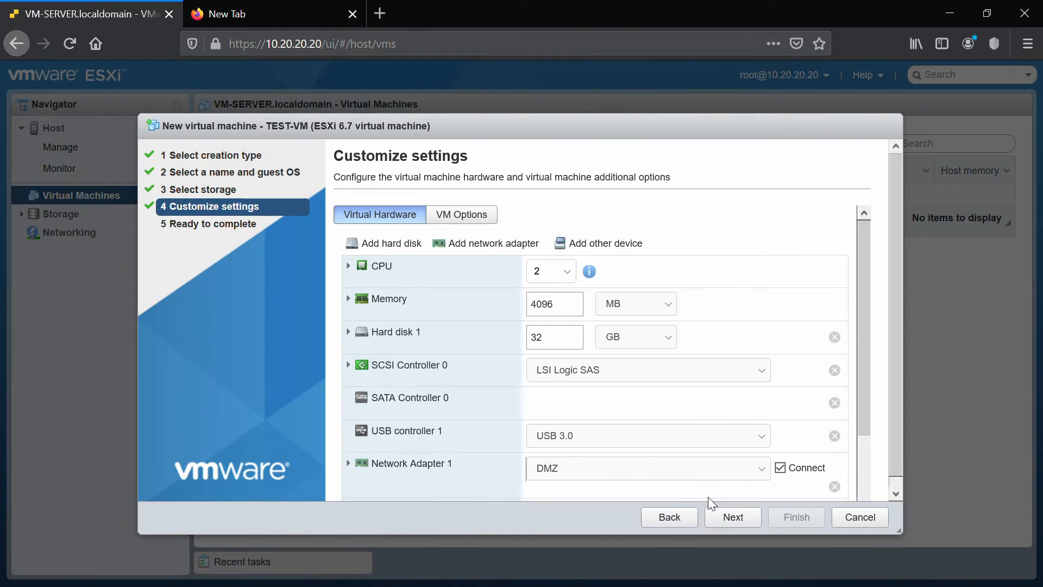
{"action": "left_click", "coordinate": [728, 517]}
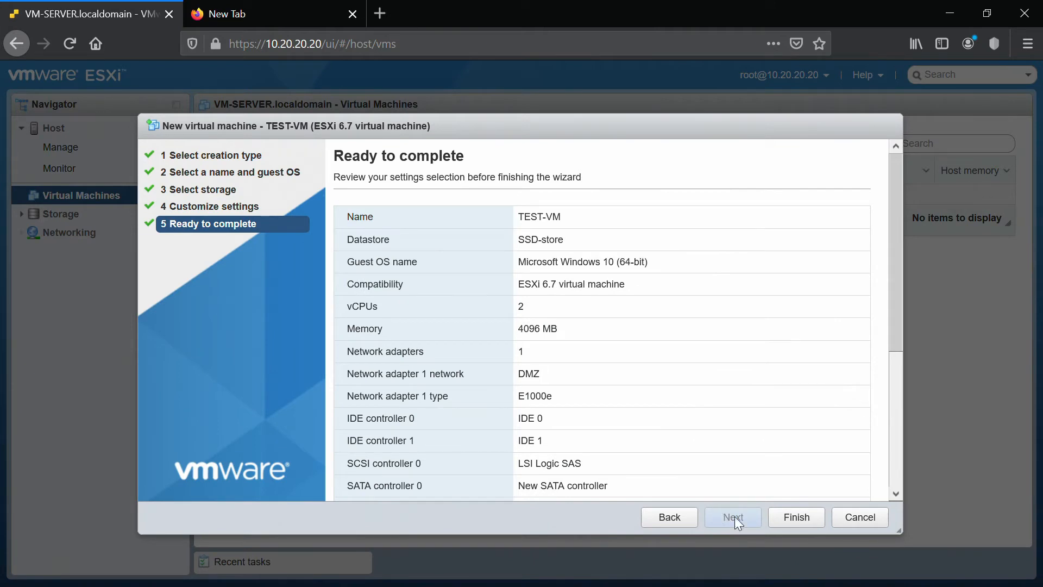
Step: Finish creating TEST-VM, and open its hardware settings to check the source options for CD/DVD Drive 1
{"action": "left_click", "coordinate": [793, 520]}
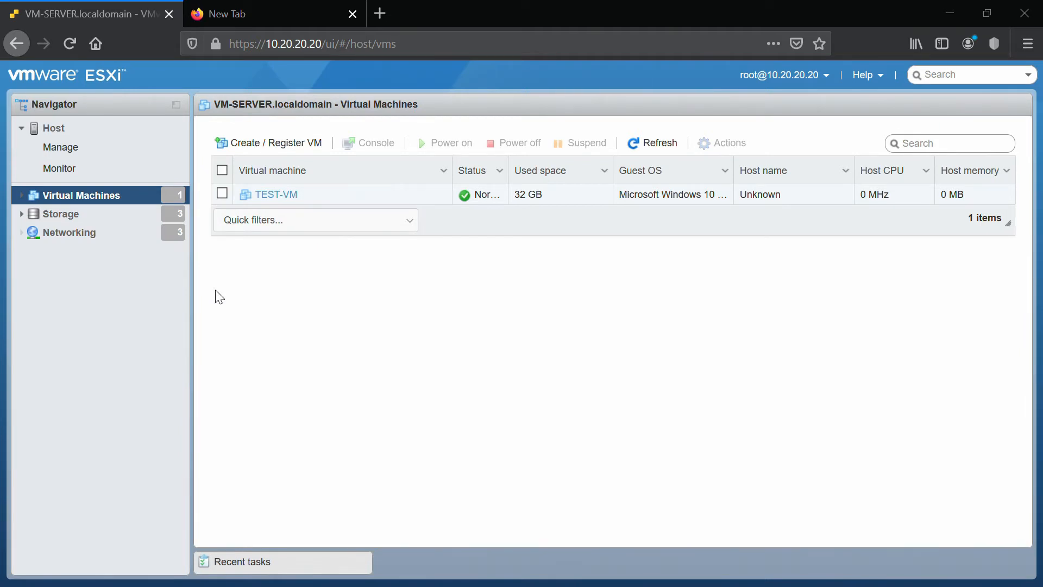
{"action": "left_click", "coordinate": [269, 197]}
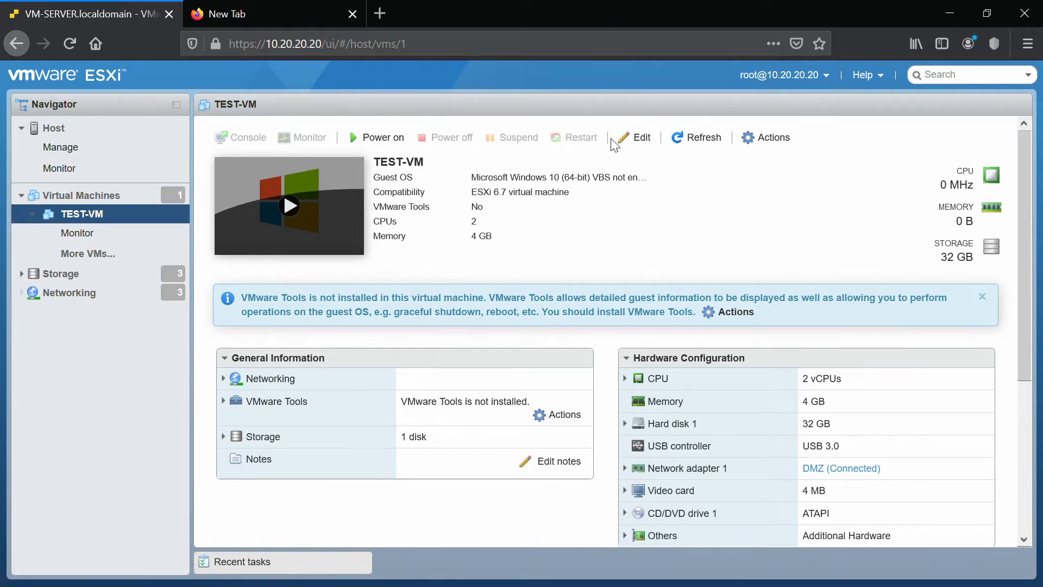
{"action": "left_click", "coordinate": [630, 141]}
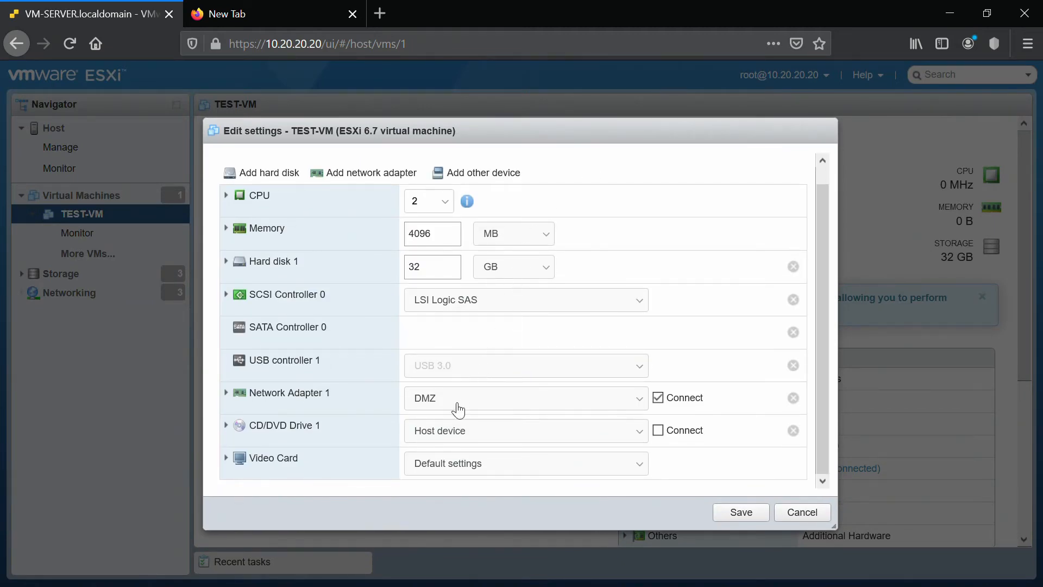
{"action": "left_click", "coordinate": [443, 432]}
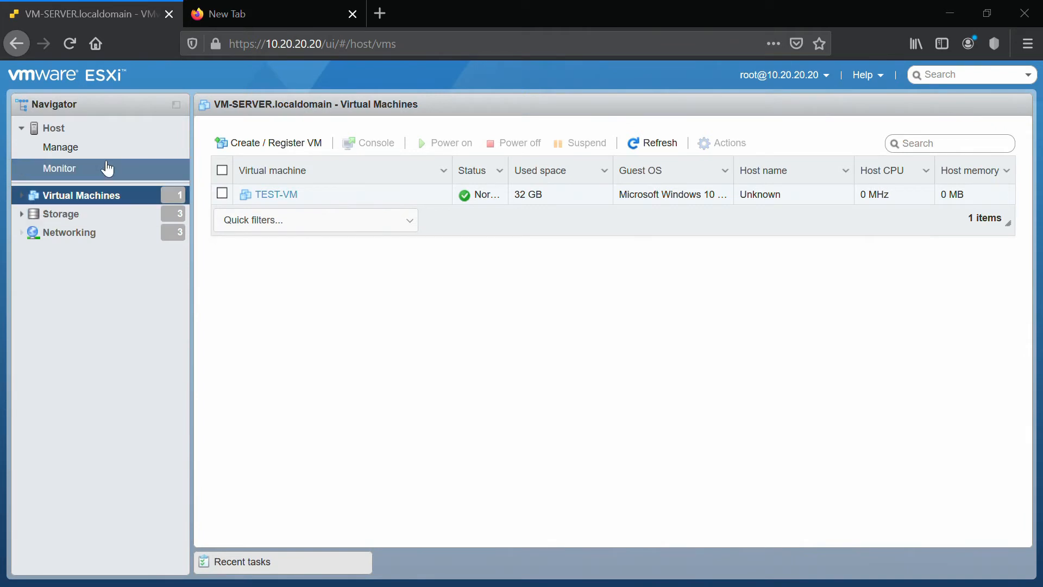
Step: Enable the Secure Shell (SSH) service on the ESXi host
{"action": "left_click", "coordinate": [90, 132]}
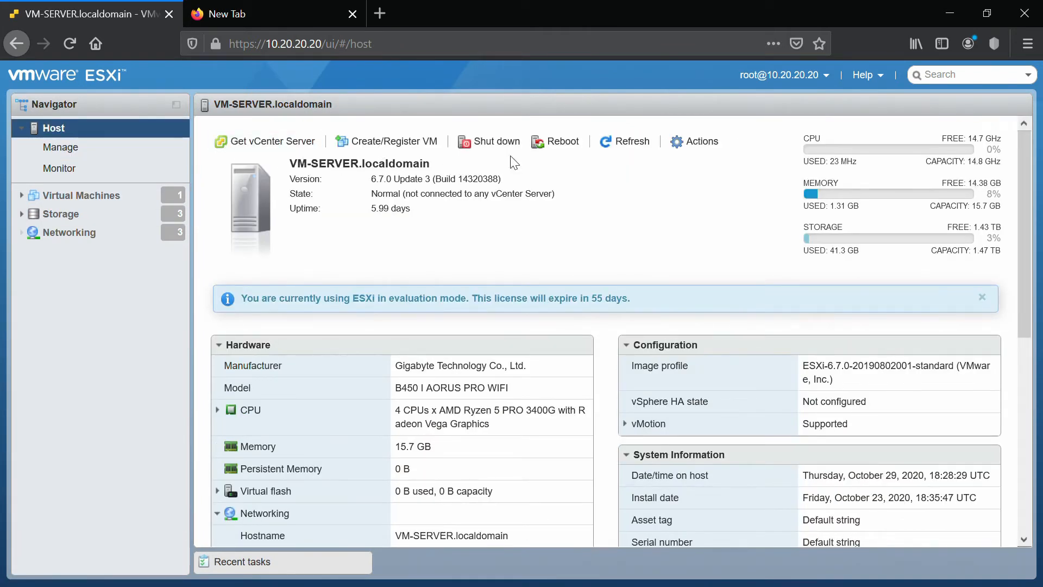
{"action": "left_click", "coordinate": [681, 141]}
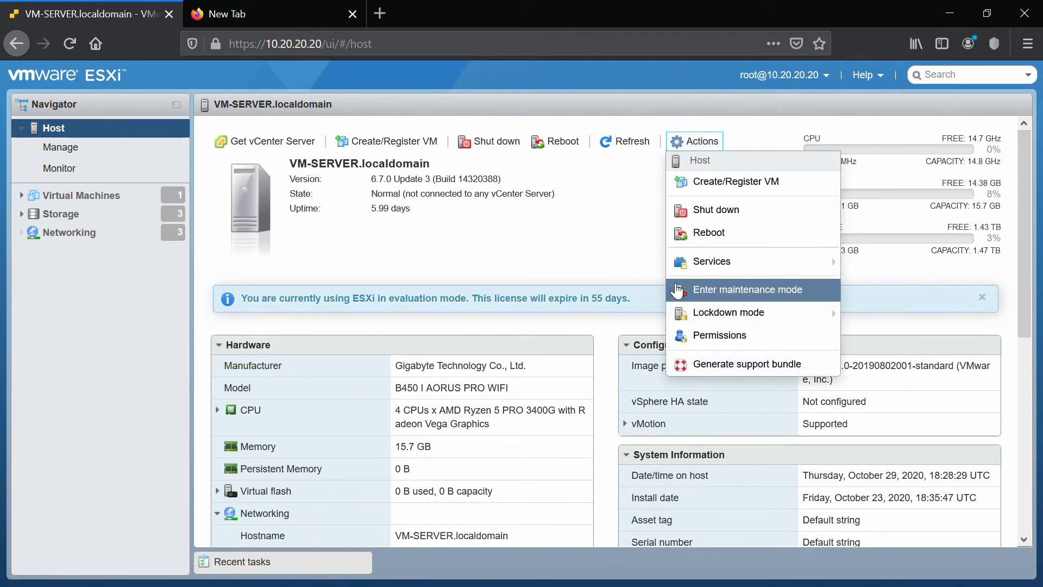
{"action": "mouse_move", "coordinate": [690, 274]}
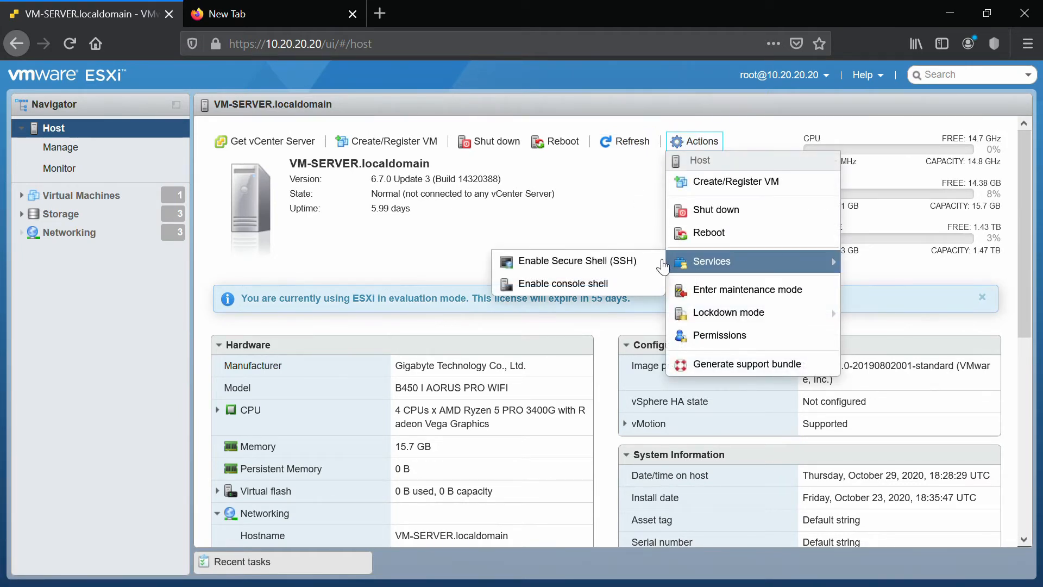
{"action": "left_click", "coordinate": [646, 265]}
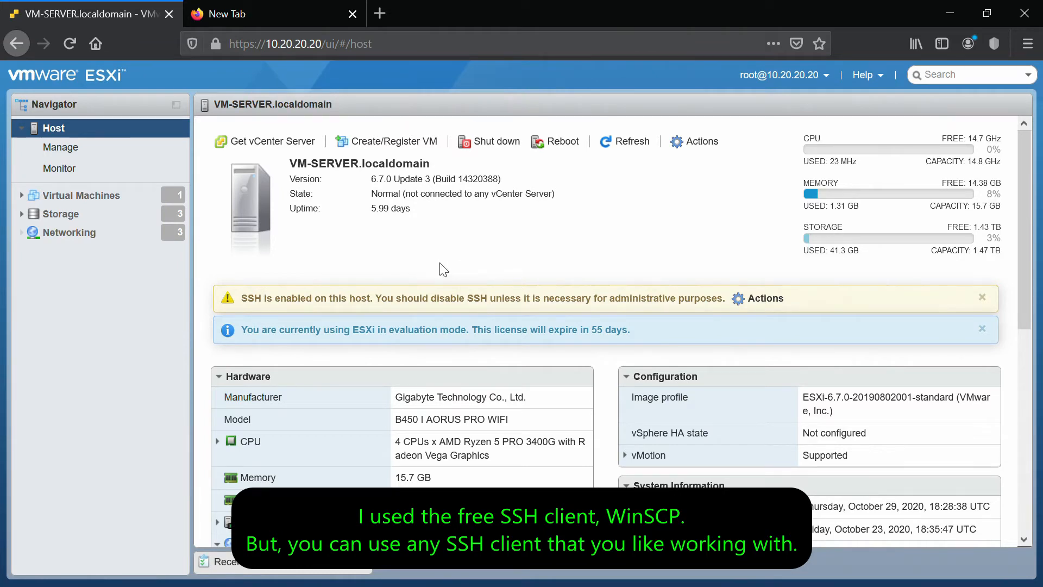
Step: Browse datastore1 and check which installation images are stored in its ISOs folder
{"action": "left_click", "coordinate": [92, 214]}
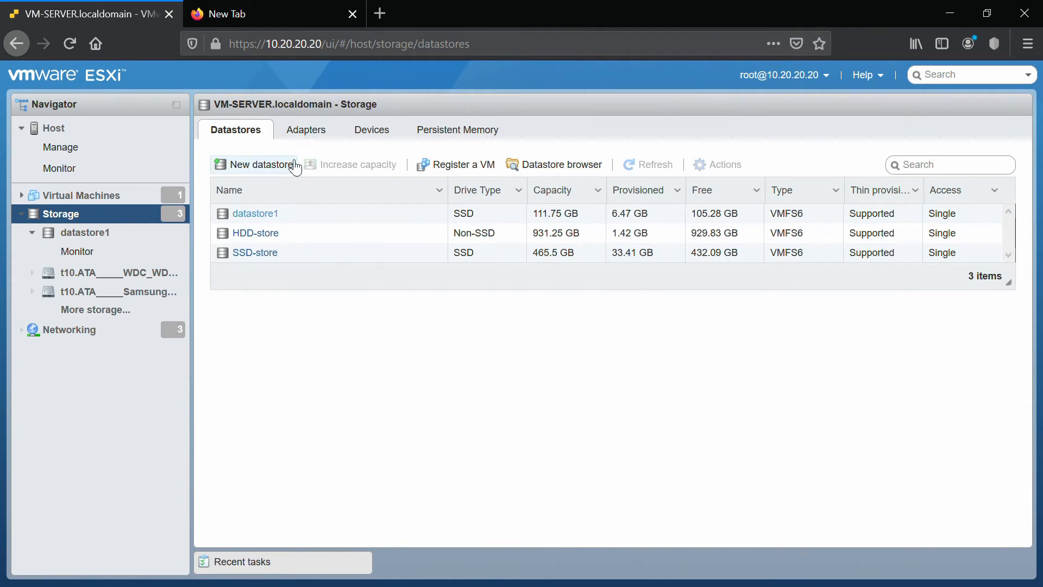
{"action": "left_click", "coordinate": [520, 166]}
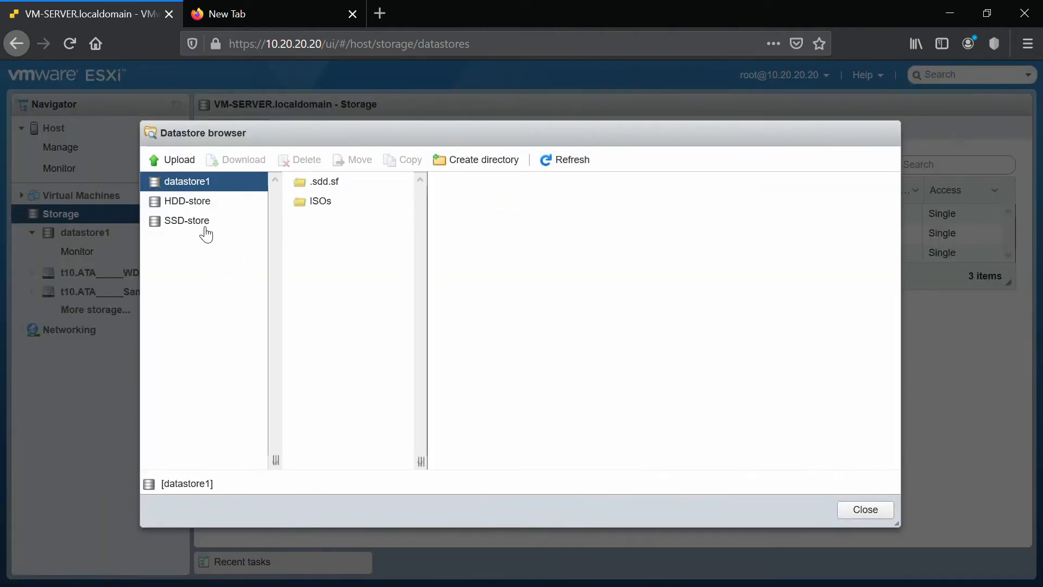
{"action": "left_click", "coordinate": [304, 205]}
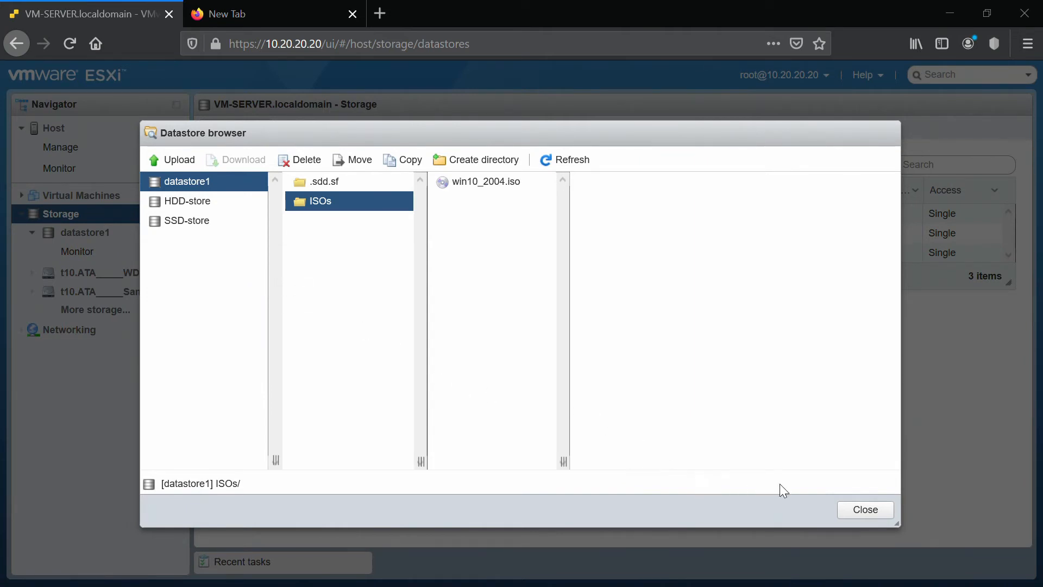
{"action": "left_click", "coordinate": [866, 509]}
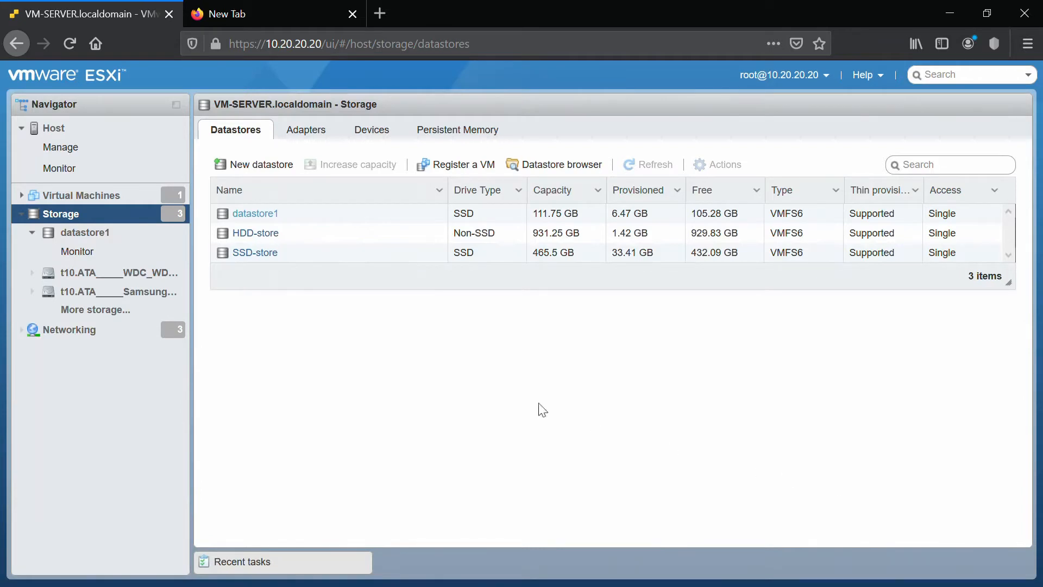
Step: Set TEST-VM's CD/DVD Drive 1 to the datastore ISO file win10_2004.iso from the ISOs folder on datastore1, and save the settings
{"action": "left_click", "coordinate": [112, 197]}
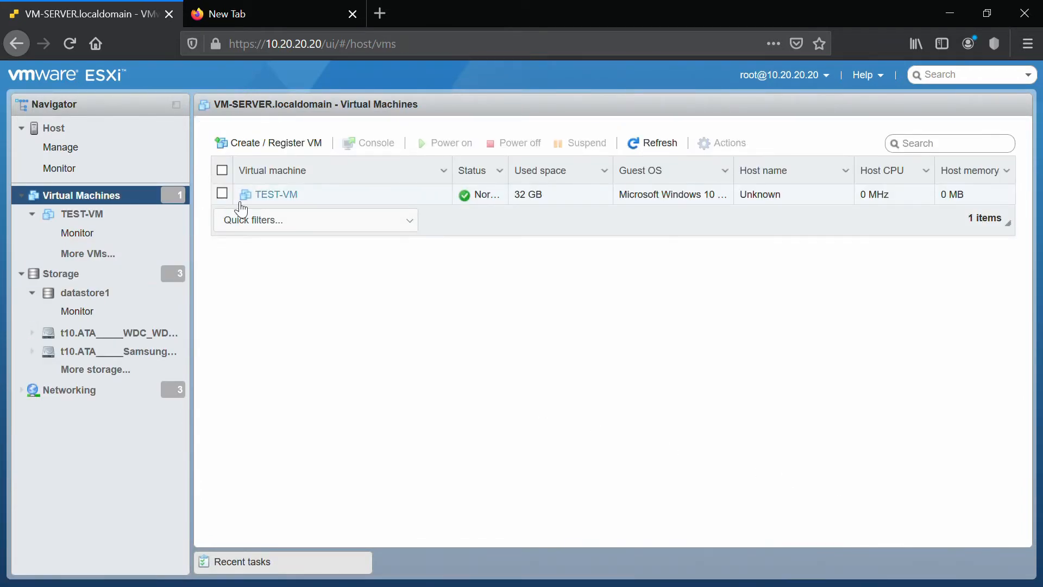
{"action": "left_click", "coordinate": [277, 194]}
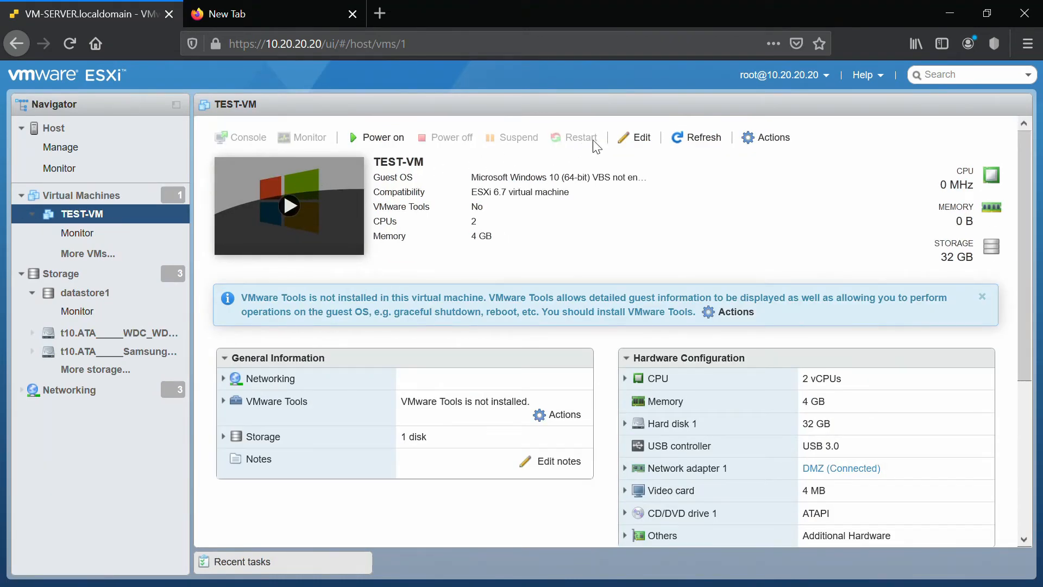
{"action": "left_click", "coordinate": [639, 135]}
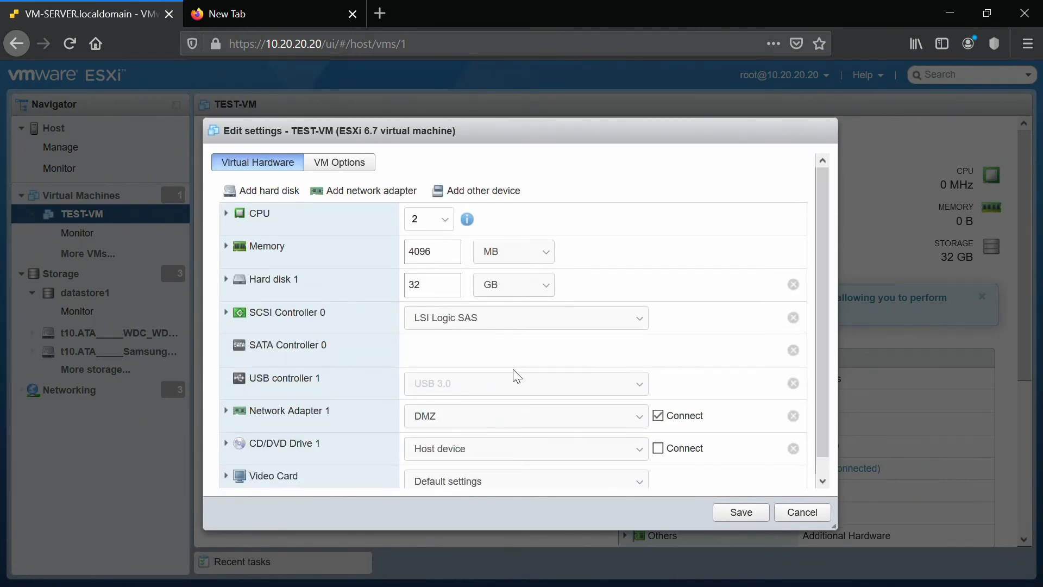
{"action": "left_click", "coordinate": [484, 454]}
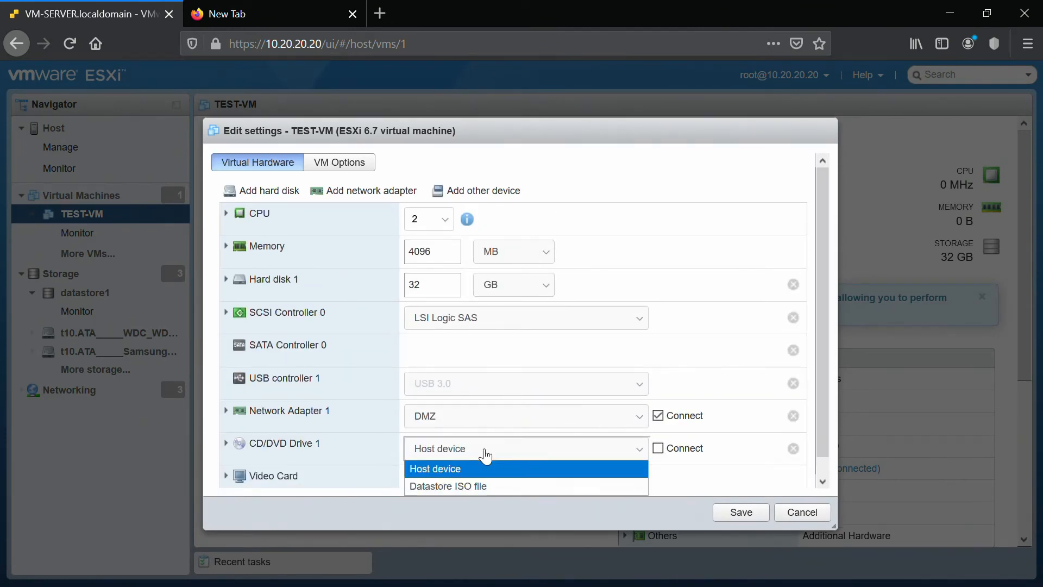
{"action": "left_click", "coordinate": [484, 488]}
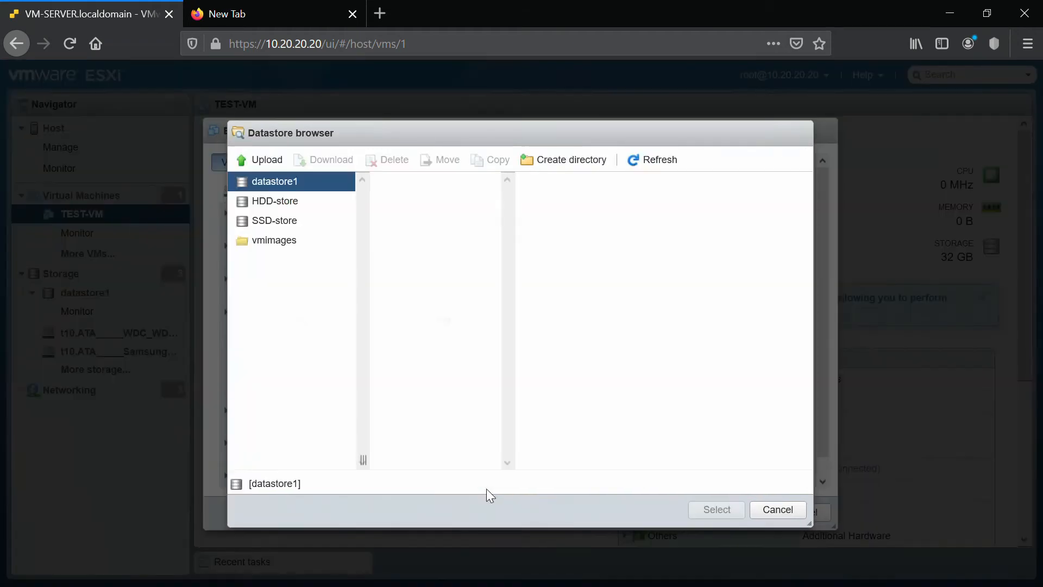
{"action": "left_click", "coordinate": [397, 205]}
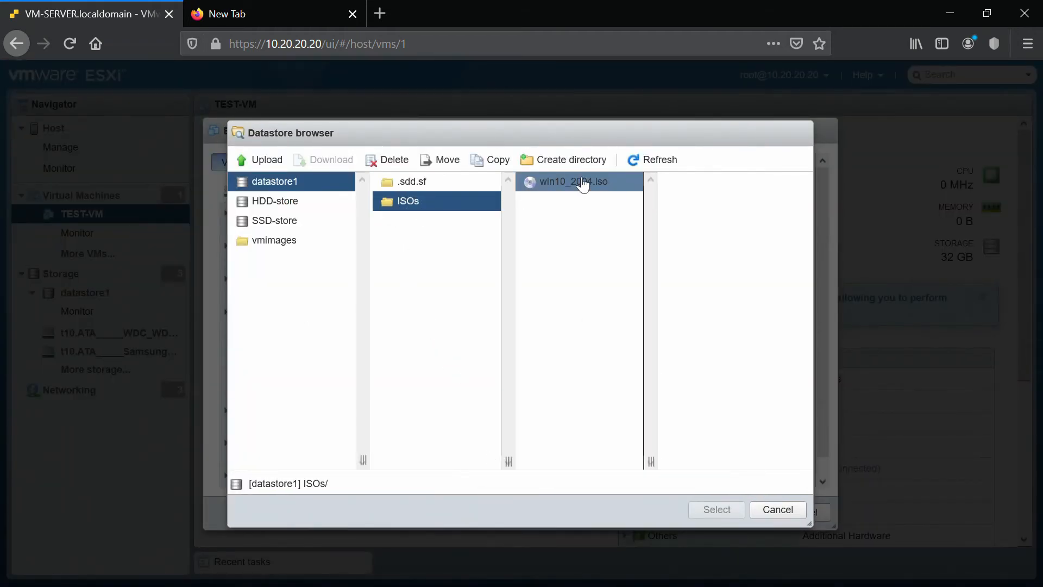
{"action": "left_click", "coordinate": [582, 182]}
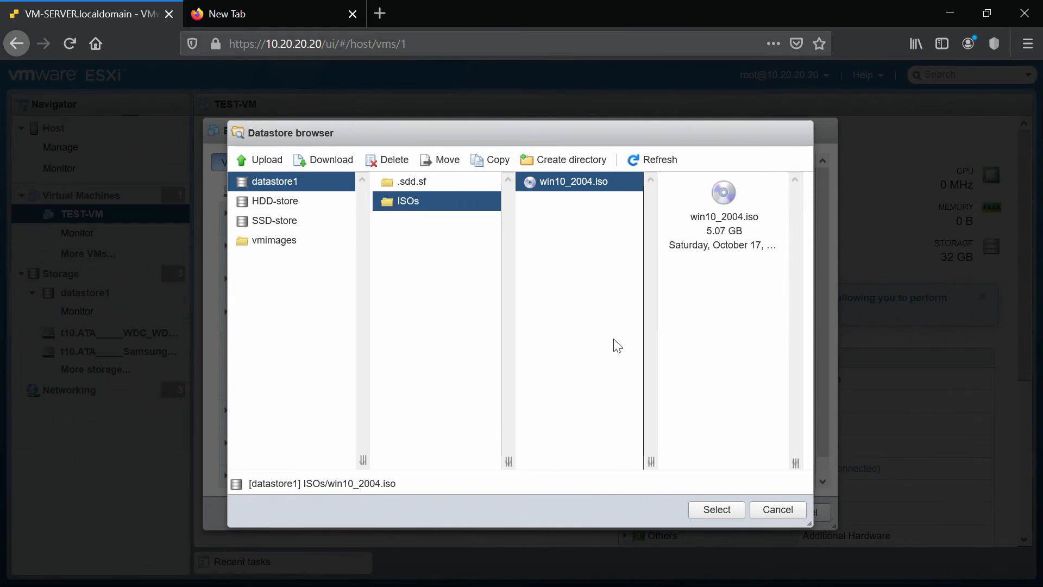
{"action": "left_click", "coordinate": [726, 514]}
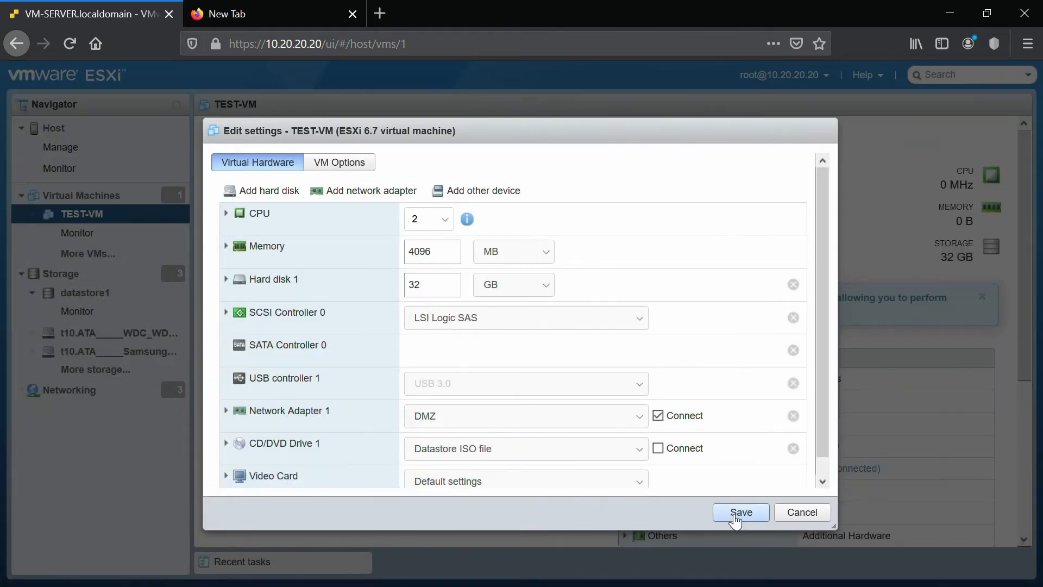
{"action": "left_click", "coordinate": [734, 514]}
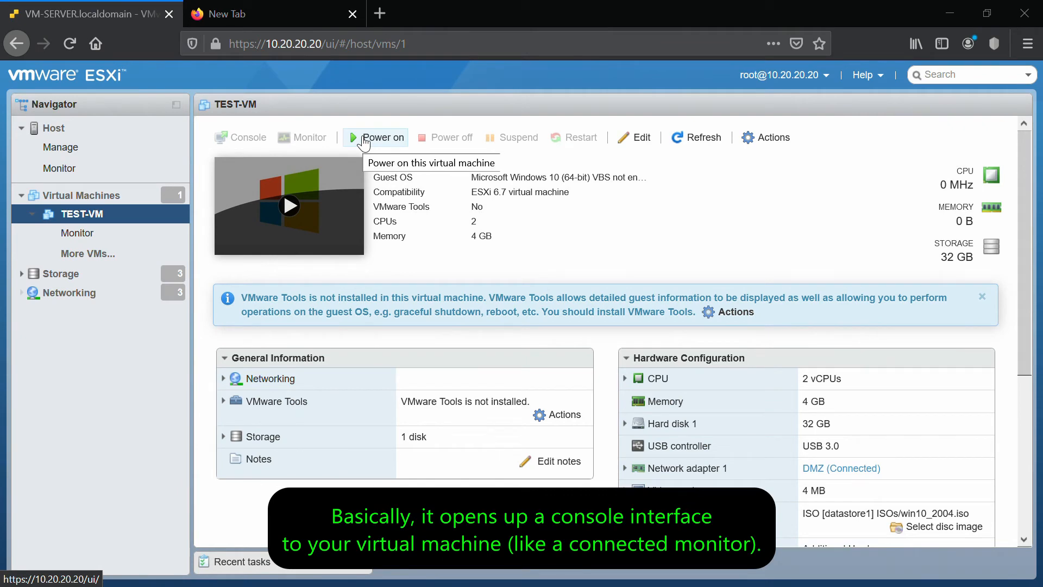
Step: Power on TEST-VM, open its console, and boot it from the Windows installation disc image
{"action": "left_click", "coordinate": [364, 142]}
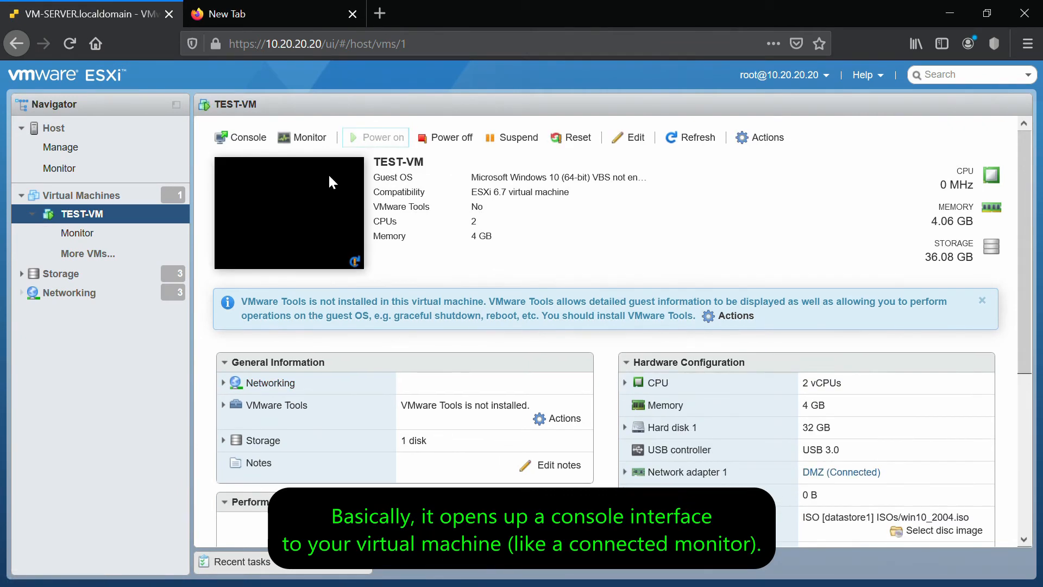
{"action": "left_click", "coordinate": [314, 202]}
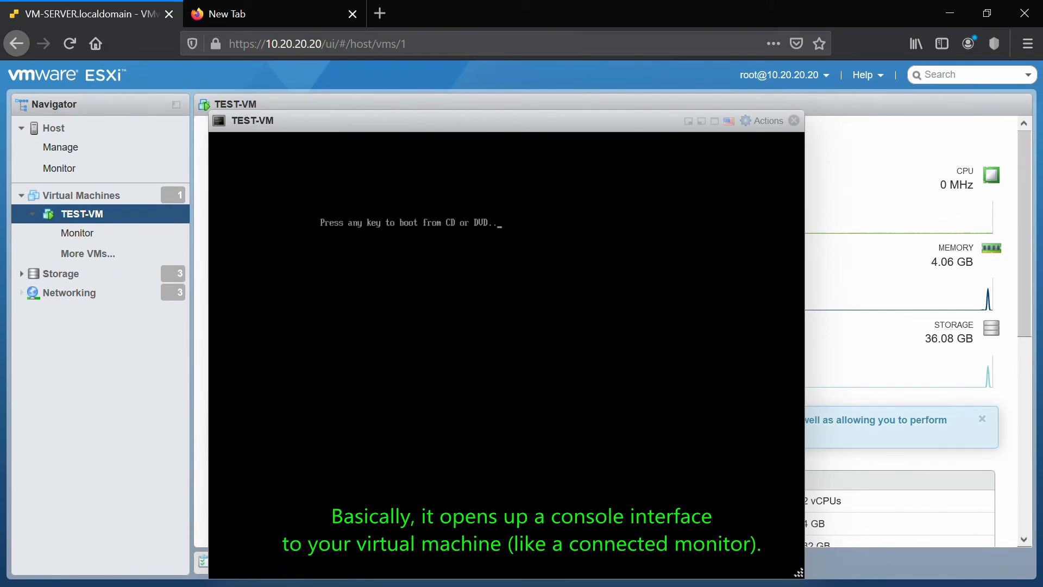
{"action": "key", "text": "Return"}
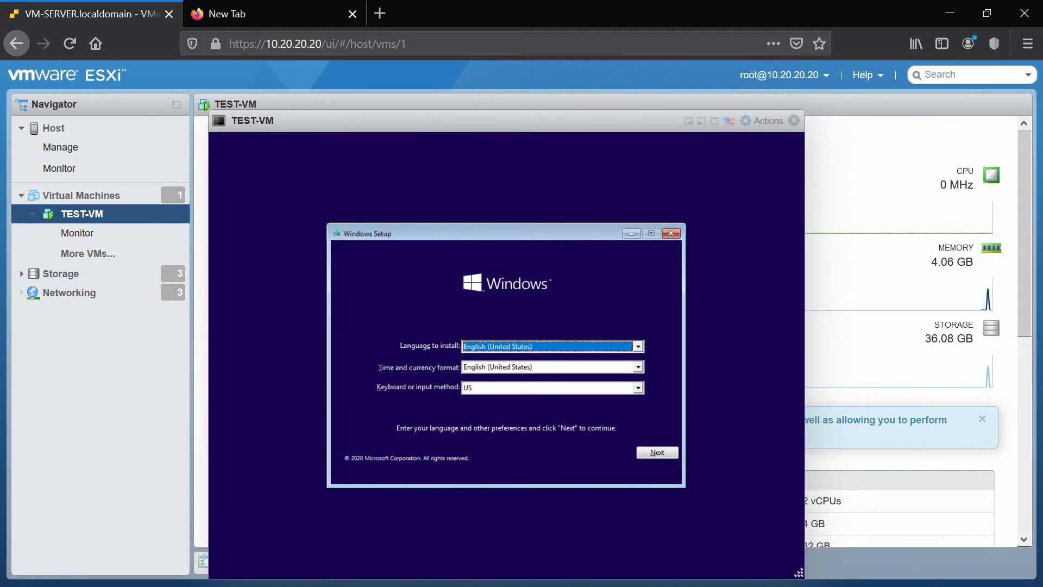
Step: Keep English (United States) for language and time format with the US keyboard, and start the Windows installation
{"action": "key", "text": "Tab"}
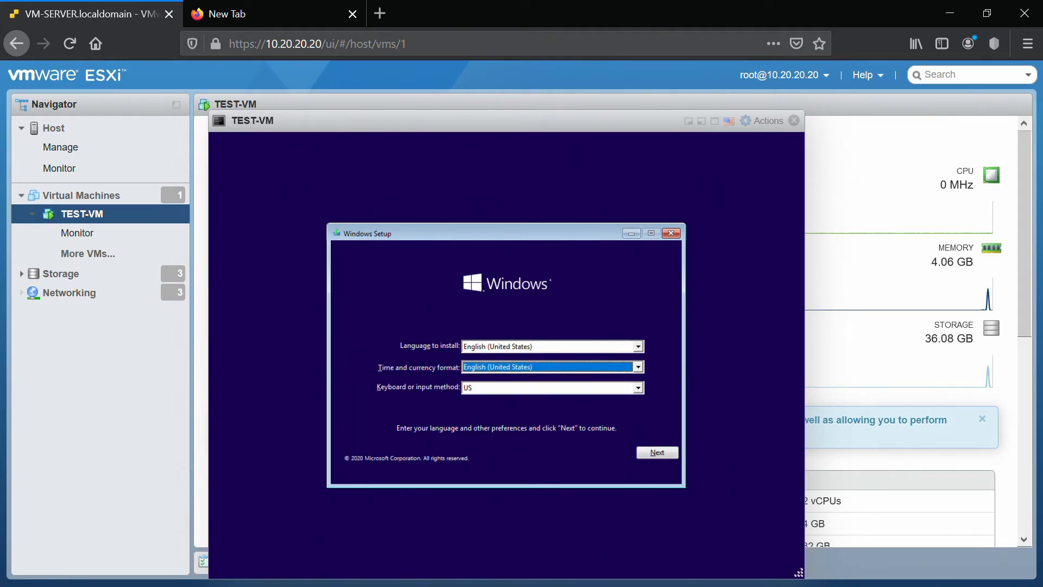
{"action": "key", "text": "Tab"}
{"action": "key", "text": "Tab"}
{"action": "key", "text": "Return"}
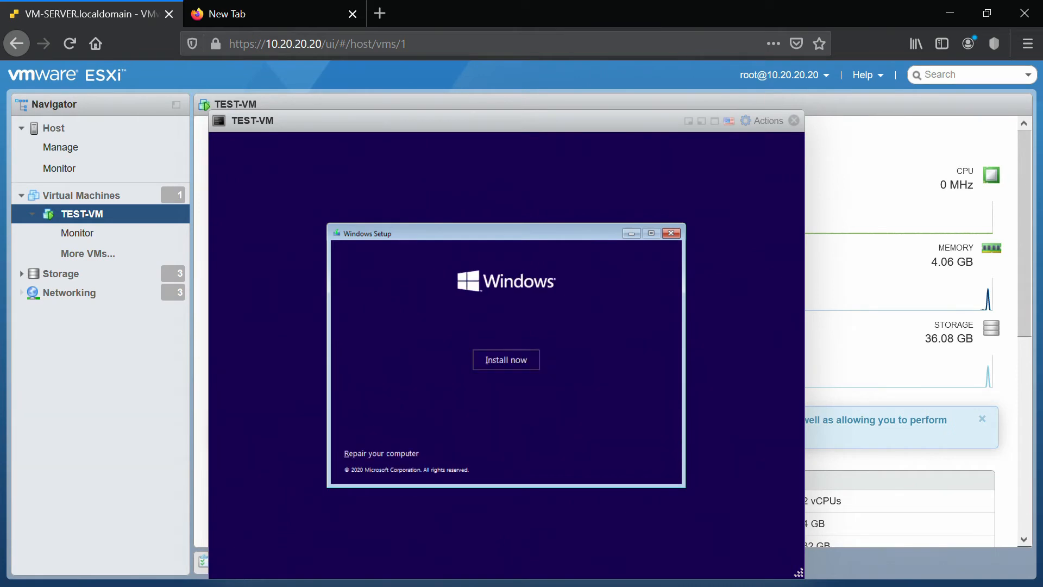
{"action": "key", "text": "Return"}
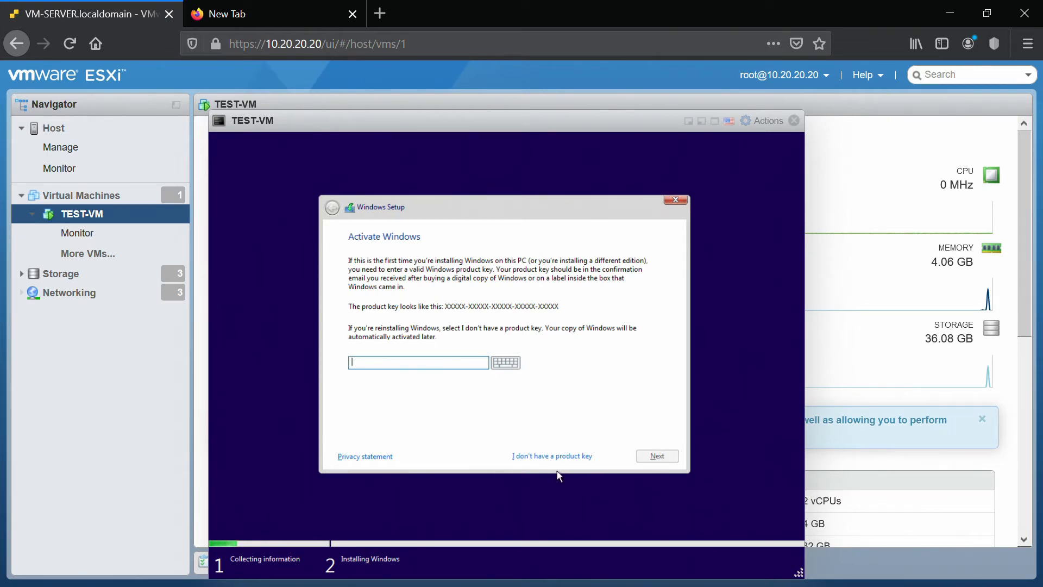
Step: Skip the product key, continue with Windows 10 Home as the operating system, and accept the license terms
{"action": "left_click", "coordinate": [552, 456]}
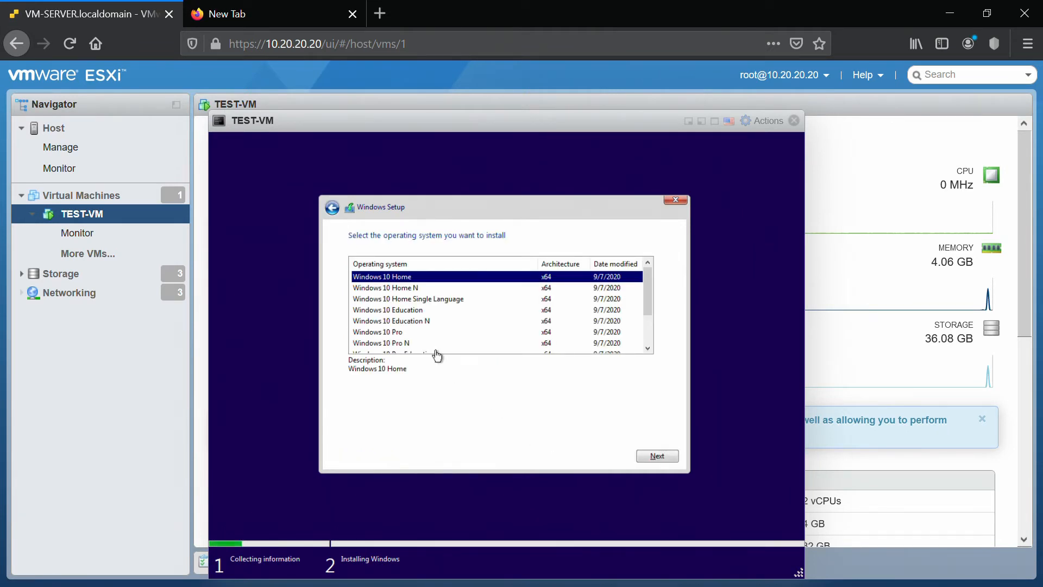
{"action": "left_click", "coordinate": [667, 456]}
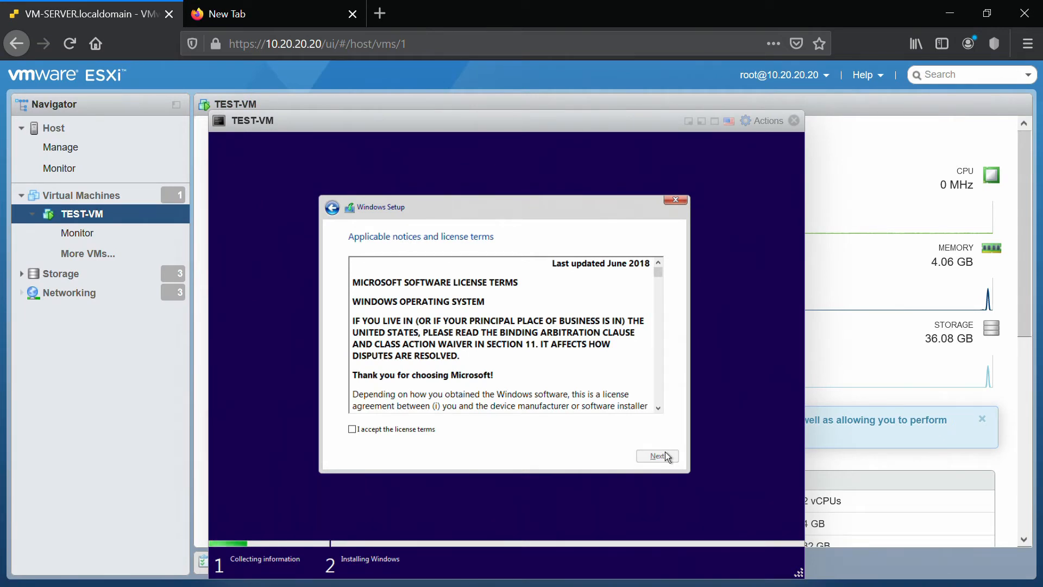
{"action": "left_click", "coordinate": [412, 433]}
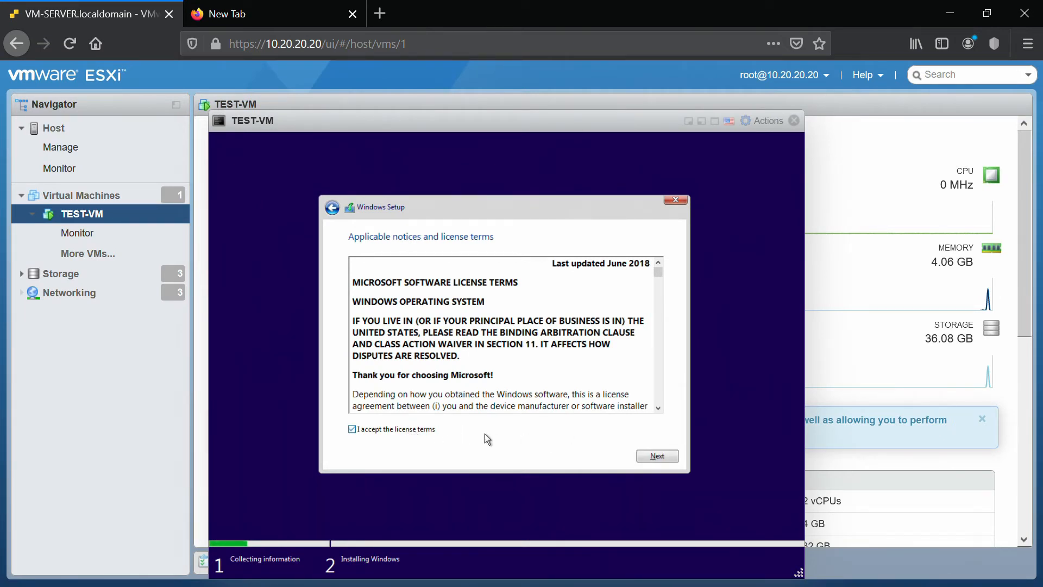
{"action": "left_click", "coordinate": [659, 456]}
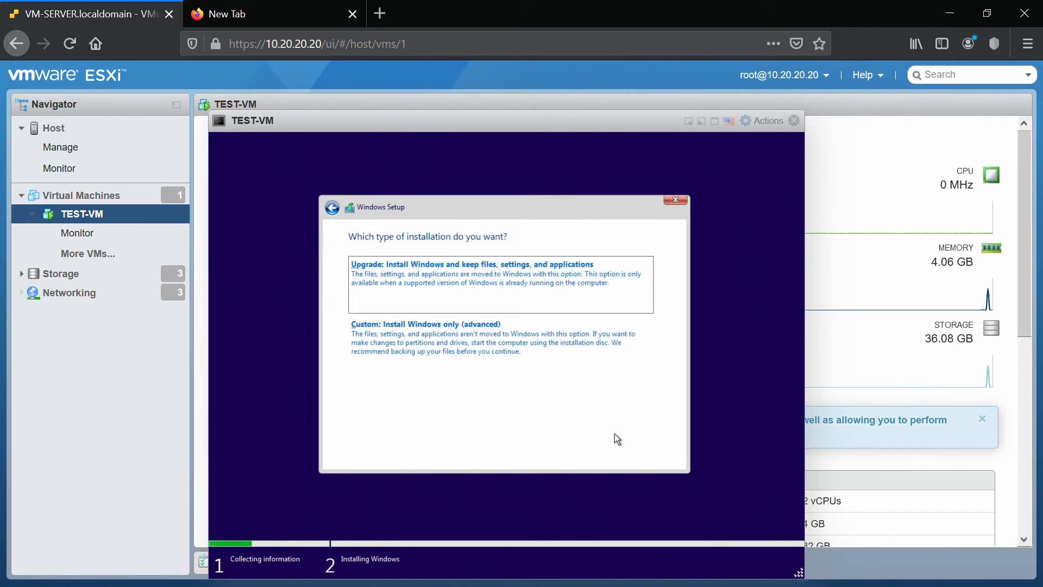
Step: Choose the custom installation and create a 32768 MB partition on Drive 0's unallocated space, allowing additional system partitions
{"action": "left_click", "coordinate": [543, 339]}
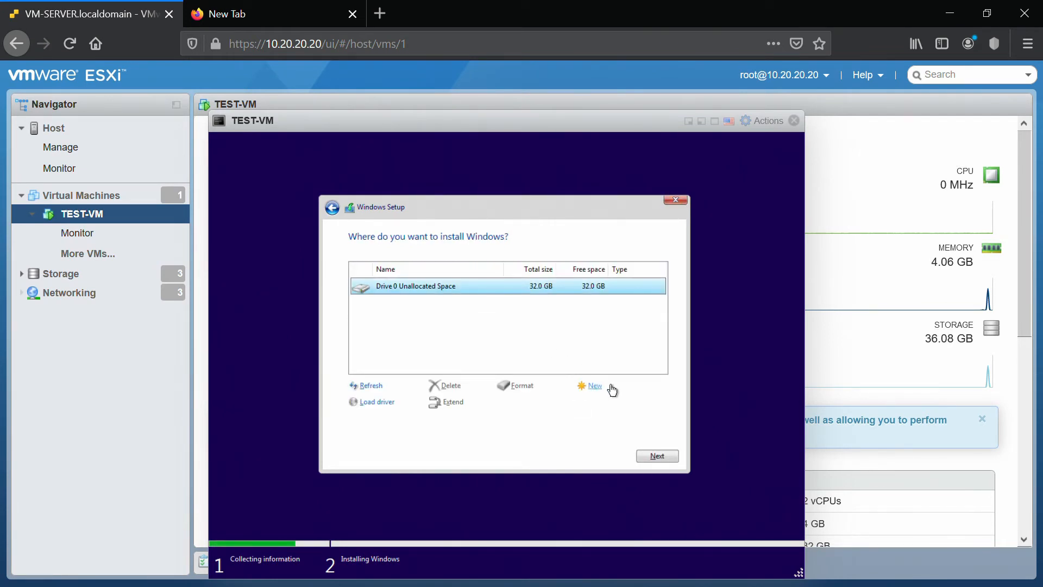
{"action": "left_click", "coordinate": [592, 387]}
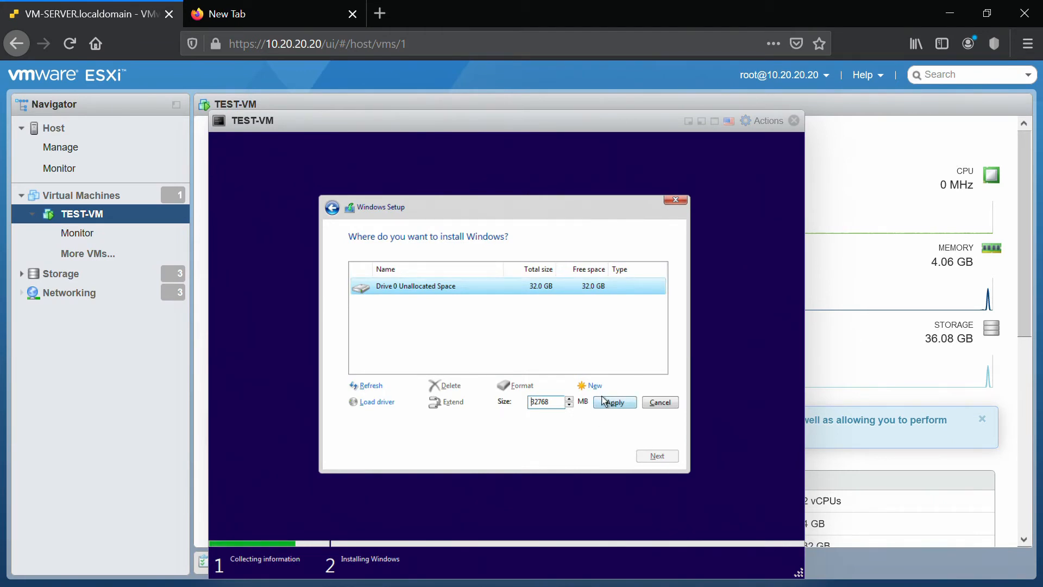
{"action": "left_click", "coordinate": [604, 405]}
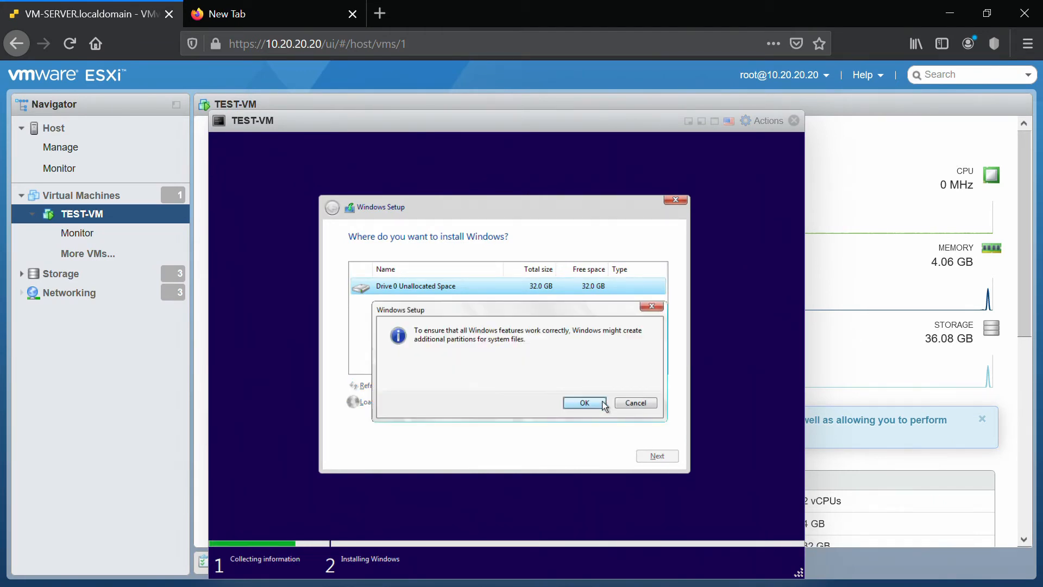
{"action": "left_click", "coordinate": [602, 402]}
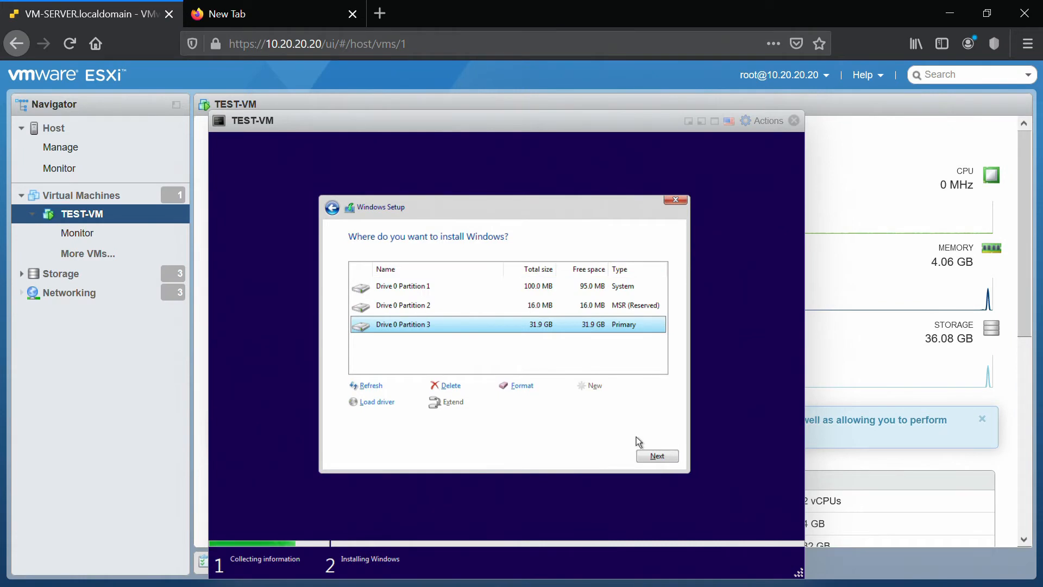
Step: Install Windows on Drive 0 Partition 3, then confirm the United States region and US keyboard layout without a second layout
{"action": "left_click", "coordinate": [656, 454]}
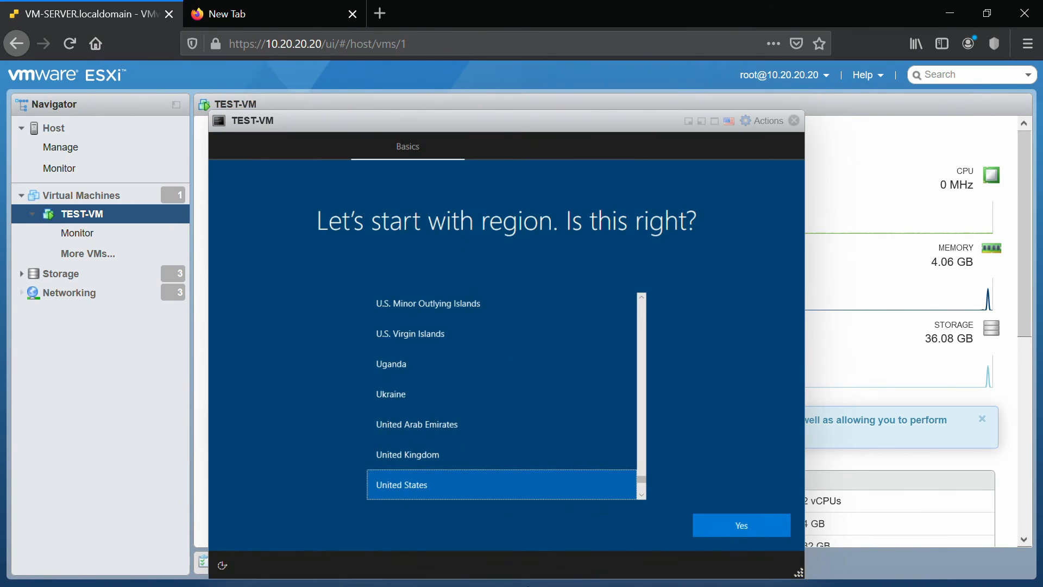
{"action": "key", "text": "Return"}
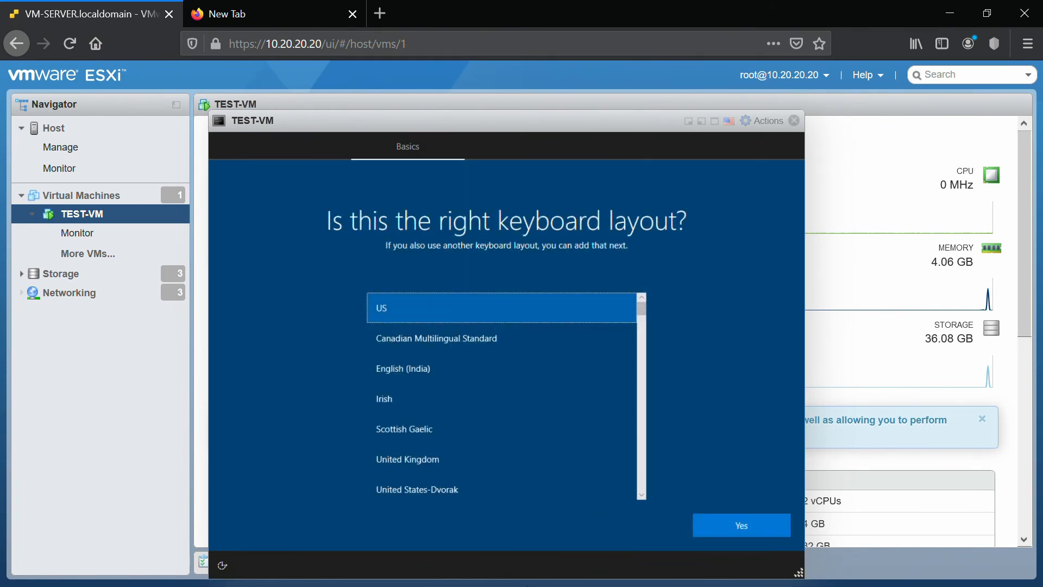
{"action": "key", "text": "Return"}
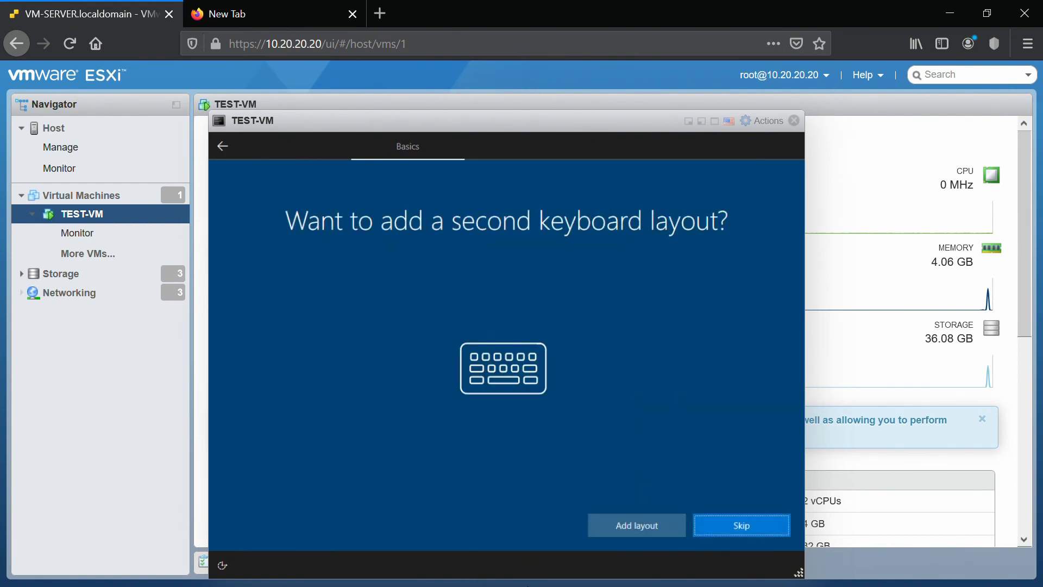
{"action": "key", "text": "Return"}
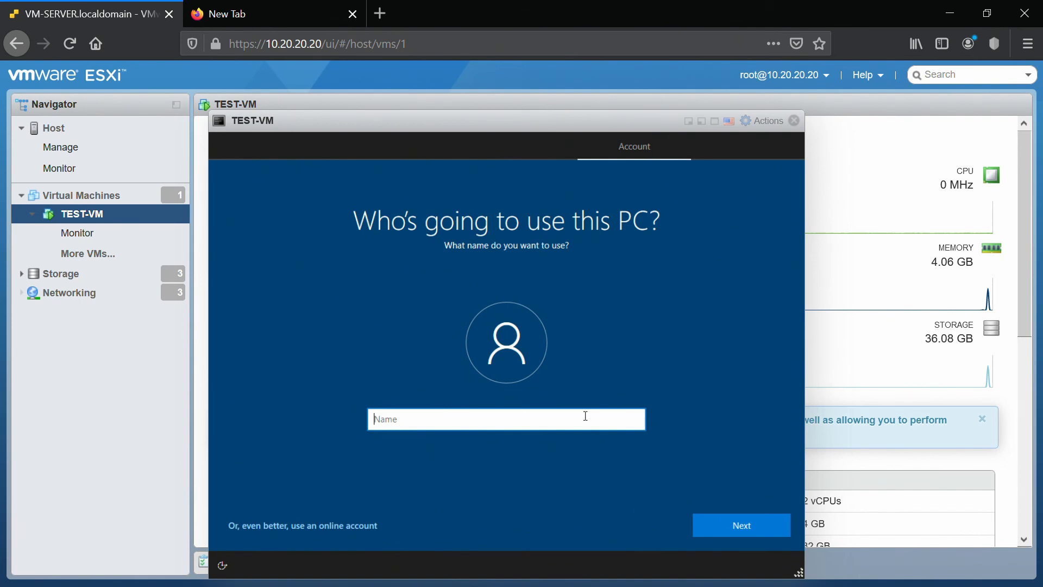
Step: Create a local account named user for the PC and leave its password blank
{"action": "type", "text": "user"}
{"action": "key", "text": "Return"}
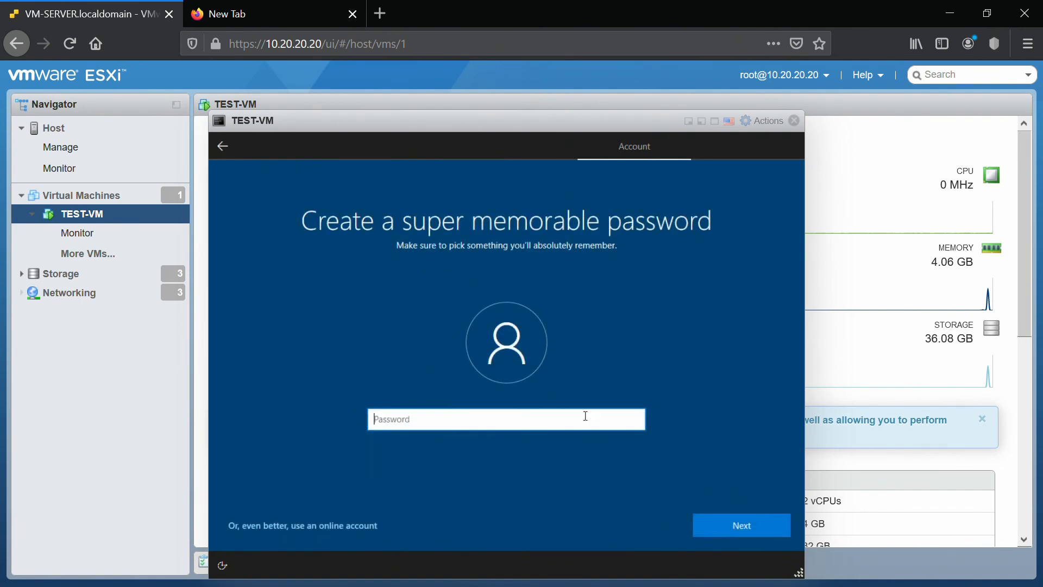
{"action": "key", "text": "Return"}
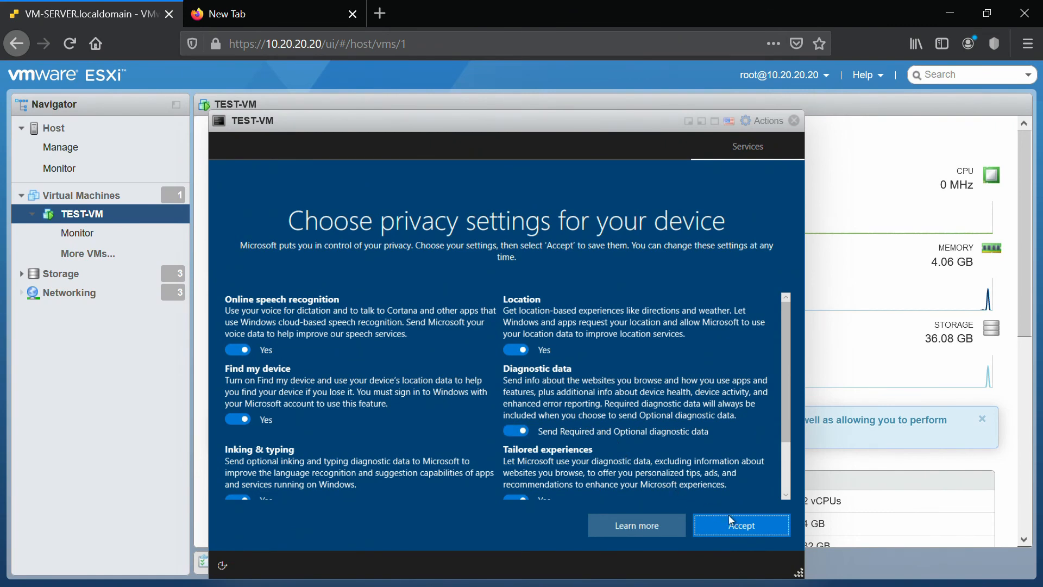
Step: Accept the default device privacy settings and decline Cortana for now
{"action": "left_click", "coordinate": [743, 529]}
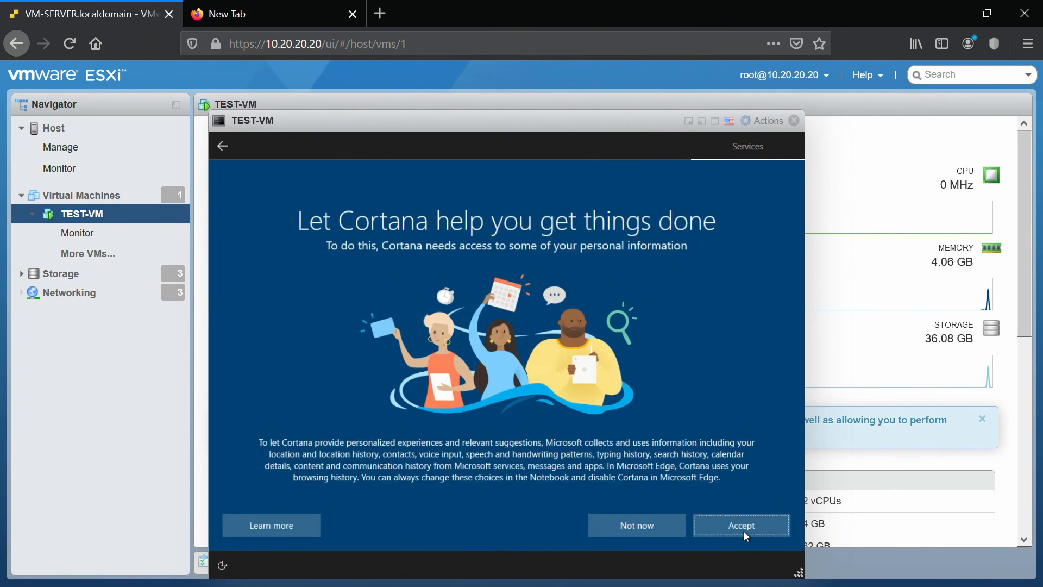
{"action": "left_click", "coordinate": [667, 531]}
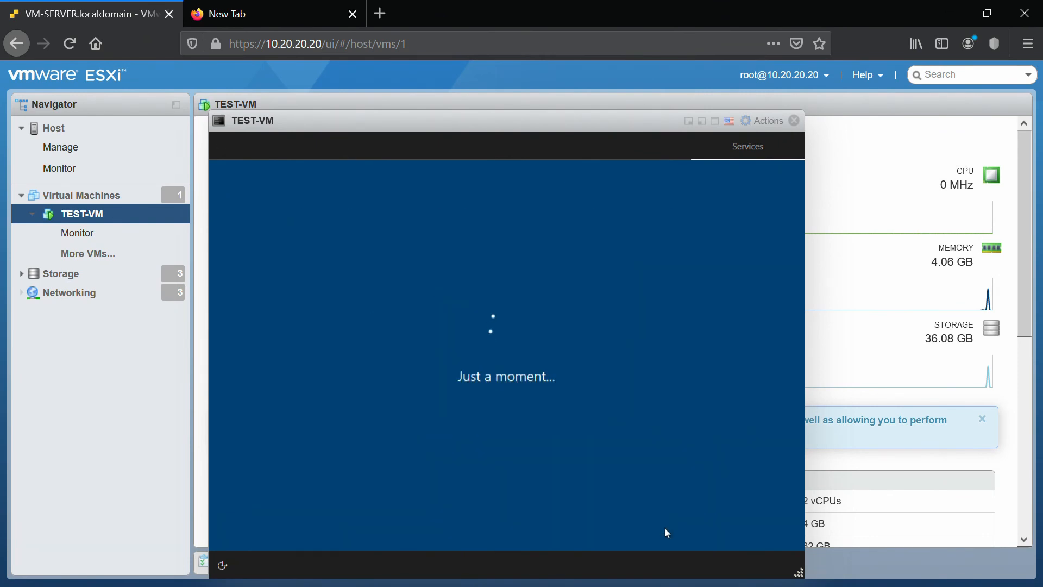